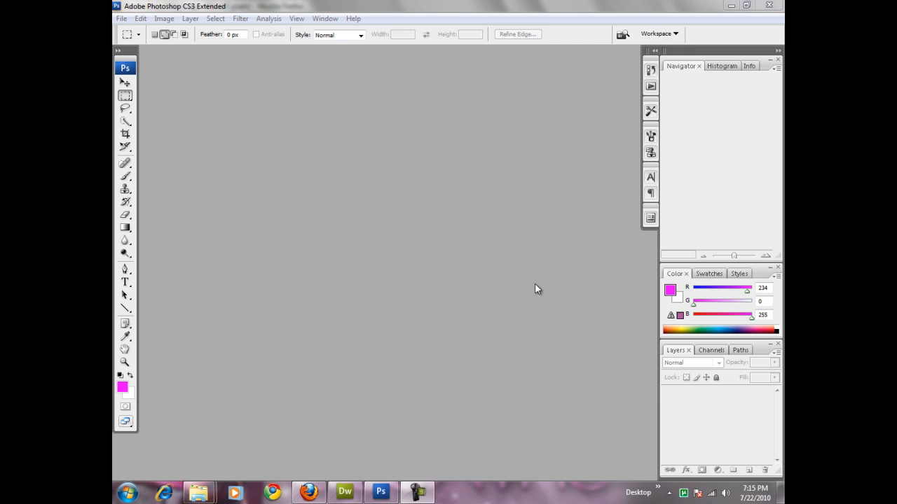
- Create a new 900 by 160 pixel document named BannerYouTube
{"action": "left_click", "coordinate": [121, 18]}
{"action": "left_click", "coordinate": [128, 33]}
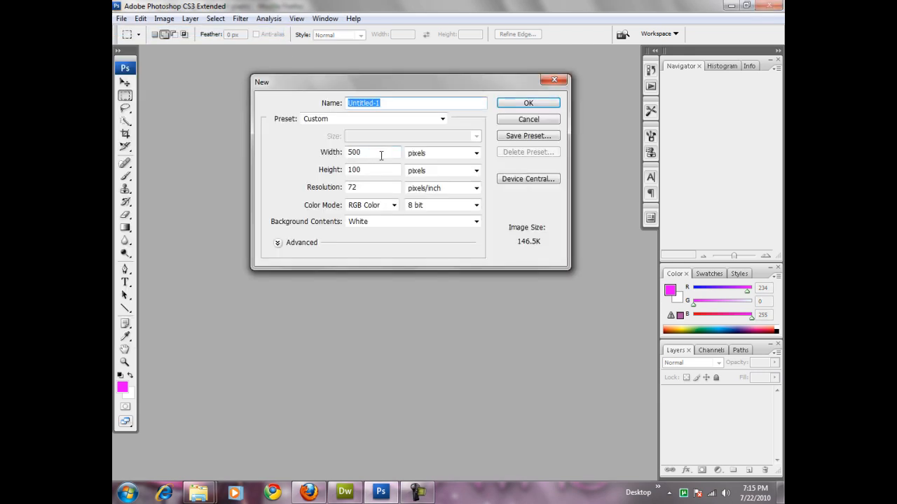
{"action": "left_click_drag", "start_coordinate": [381, 152], "coordinate": [273, 166]}
{"action": "type", "text": "900"}
{"action": "left_click_drag", "start_coordinate": [378, 174], "coordinate": [280, 177]}
{"action": "type", "text": "160"}
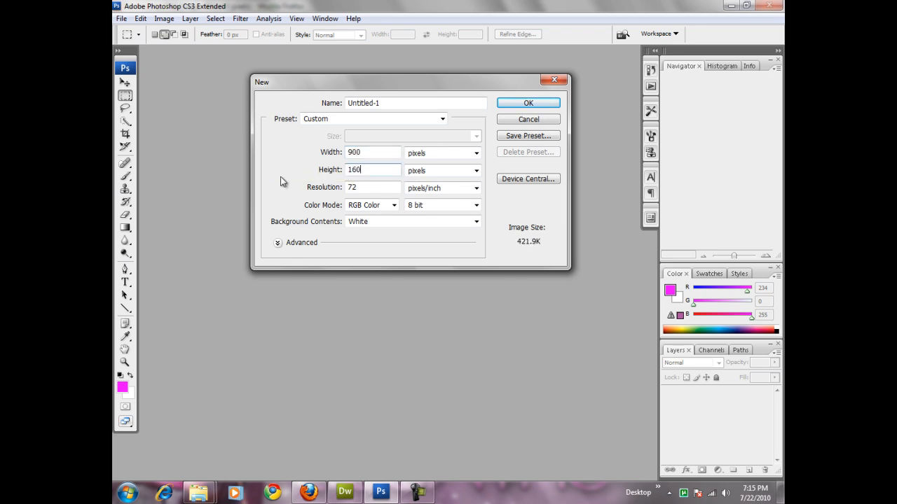
{"action": "left_click_drag", "start_coordinate": [397, 103], "coordinate": [292, 102]}
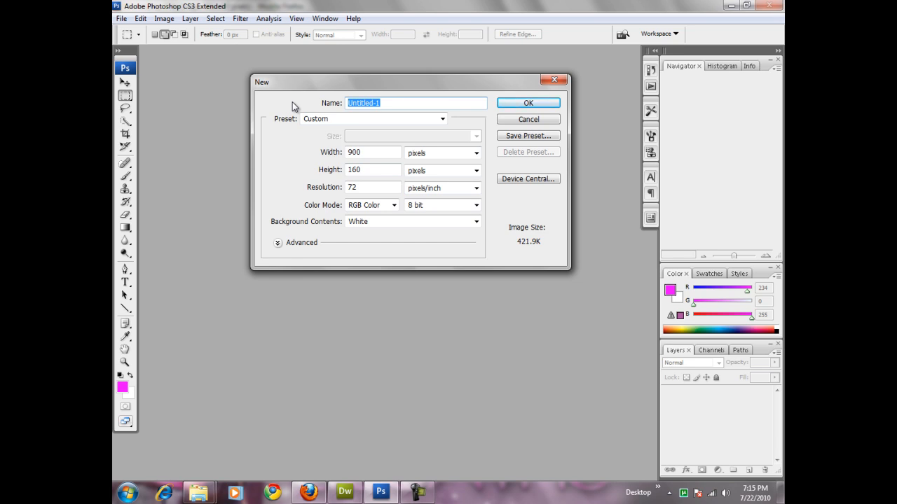
{"action": "type", "text": "BannerYouTui"}
{"action": "key", "text": "BackSpace"}
{"action": "type", "text": "be"}
{"action": "left_click", "coordinate": [526, 103]}
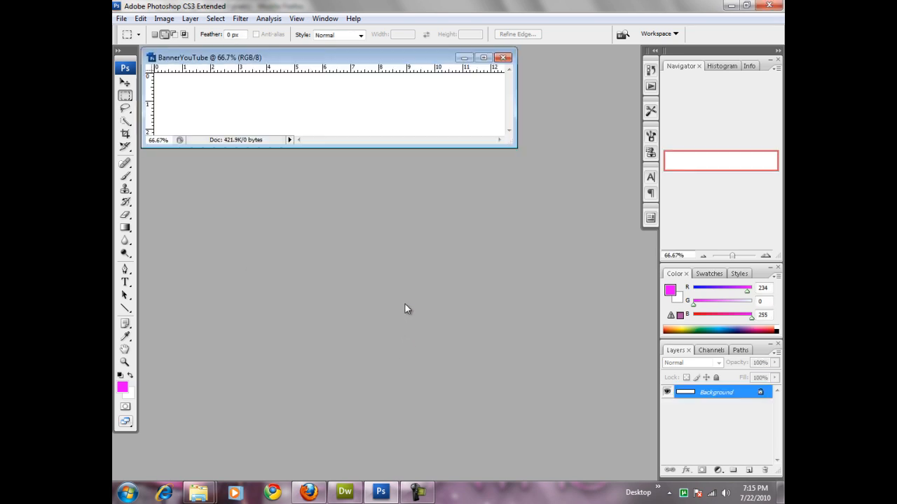
- Maximize the banner's document window, view it at 100%, and convert the Background into a regular layer
{"action": "double_click", "coordinate": [436, 54]}
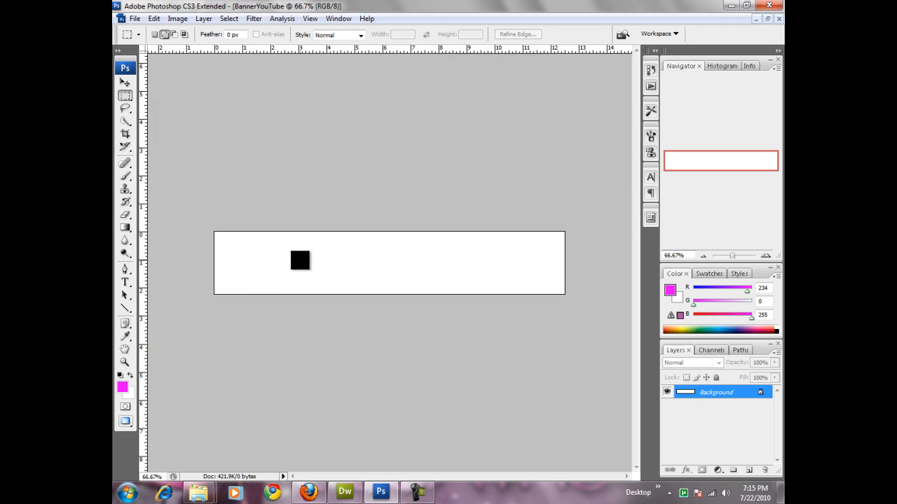
{"action": "key", "text": "ctrl+alt+0"}
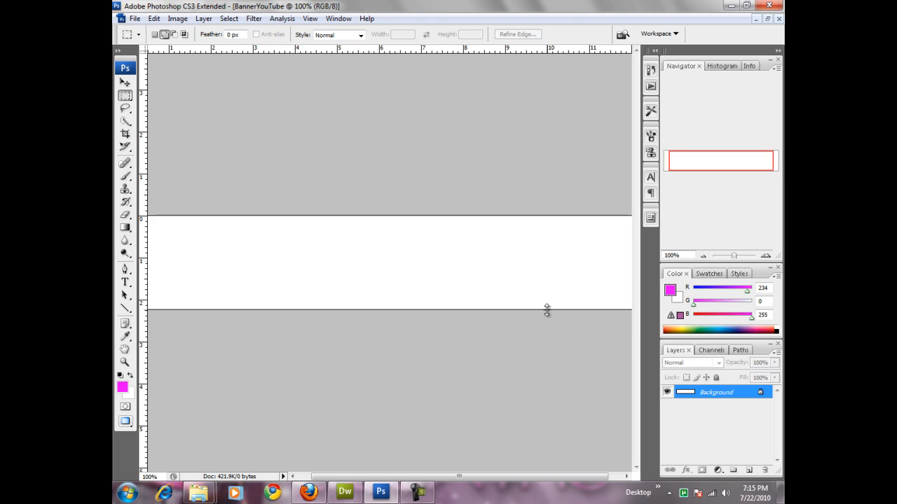
{"action": "left_click_drag", "start_coordinate": [317, 476], "coordinate": [304, 476]}
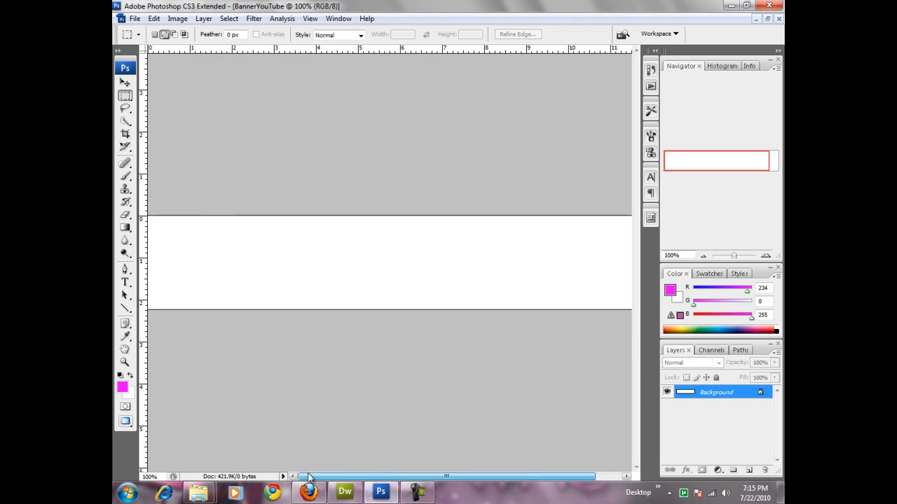
{"action": "double_click", "coordinate": [717, 395]}
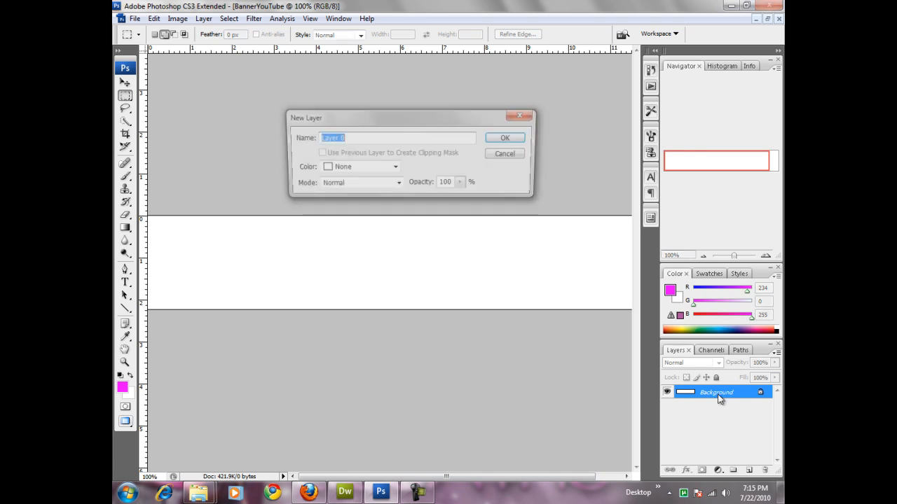
{"action": "left_click", "coordinate": [511, 143]}
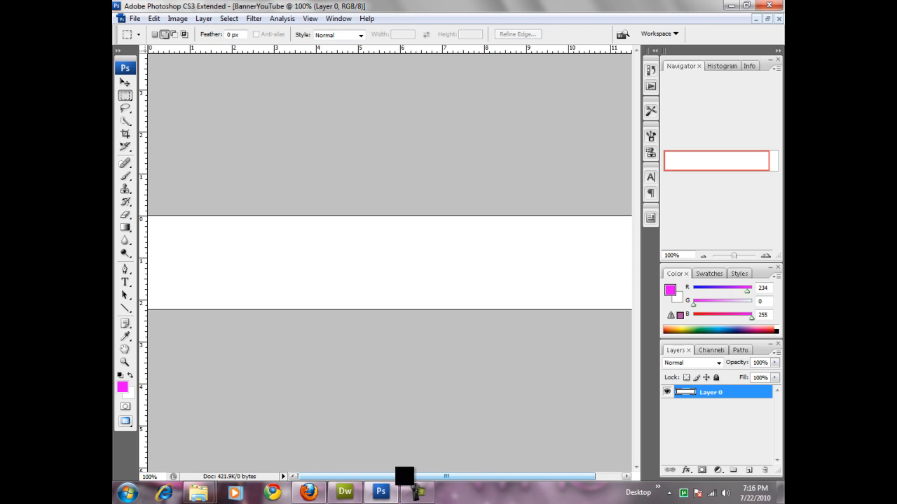
- Add a Gradient Overlay to Layer 0 using the Foreground to Background preset
{"action": "left_click_drag", "start_coordinate": [686, 396], "coordinate": [706, 391]}
{"action": "right_click", "coordinate": [711, 394]}
{"action": "left_click", "coordinate": [685, 138]}
{"action": "left_click_drag", "start_coordinate": [488, 290], "coordinate": [512, 113]}
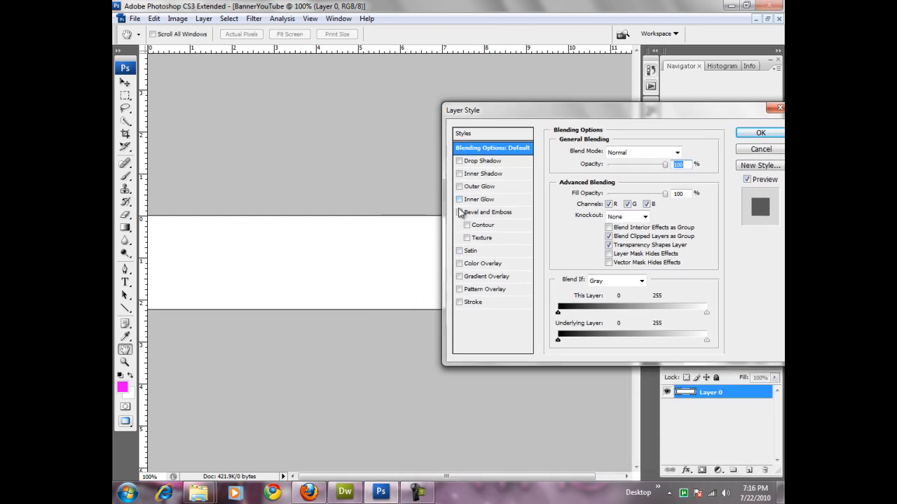
{"action": "left_click", "coordinate": [466, 277]}
{"action": "left_click", "coordinate": [606, 180]}
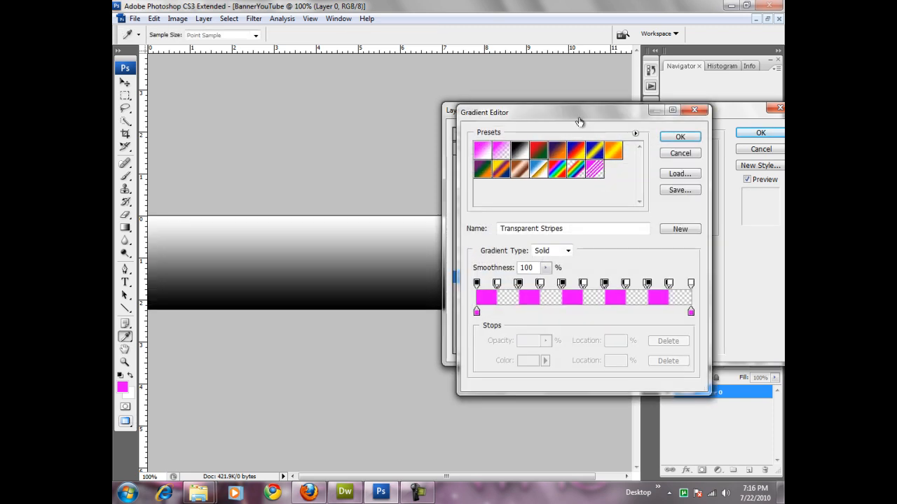
{"action": "left_click_drag", "start_coordinate": [580, 105], "coordinate": [618, 196]}
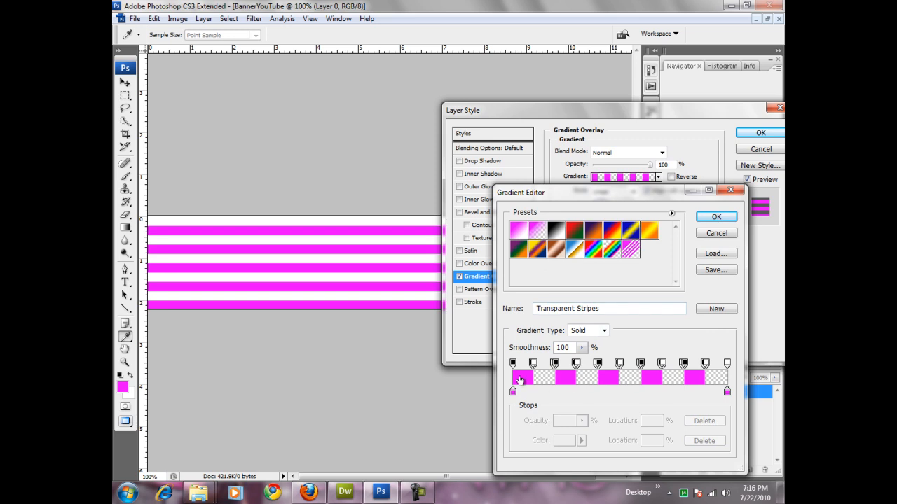
{"action": "left_click", "coordinate": [518, 230]}
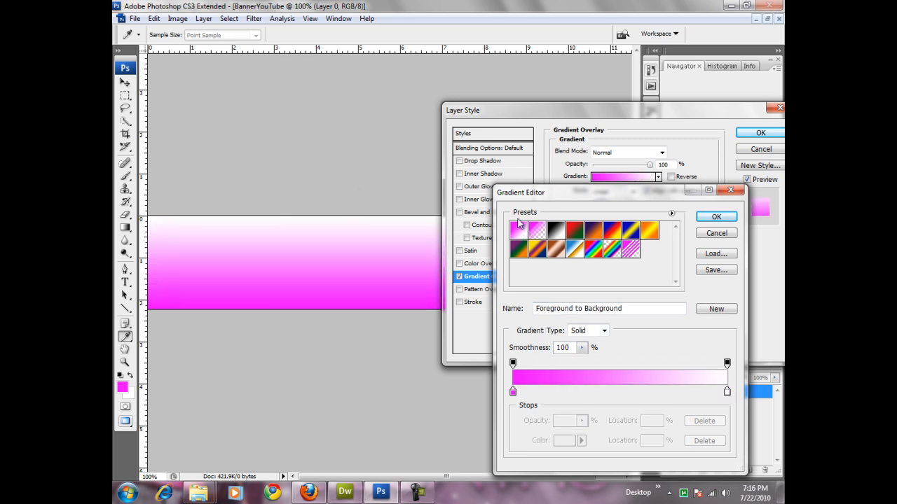
- Set the gradient's starting color stop to bright red, ff0000
{"action": "double_click", "coordinate": [513, 391]}
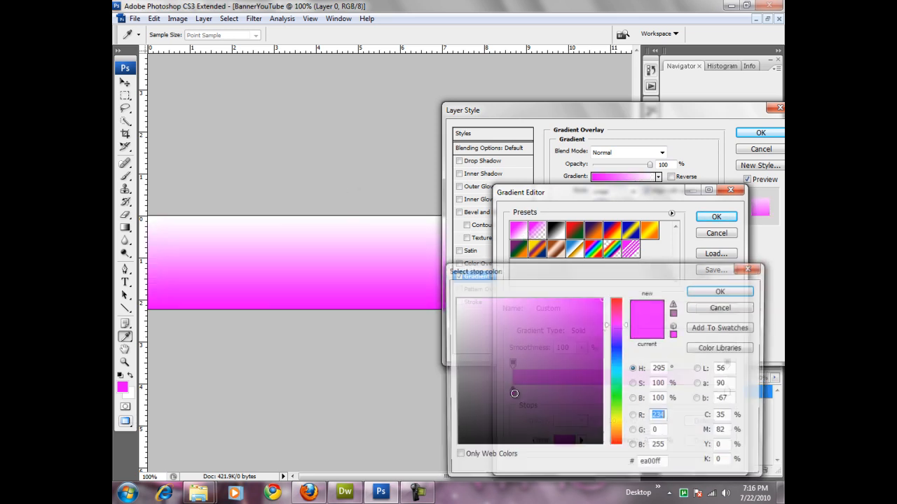
{"action": "left_click", "coordinate": [618, 347]}
{"action": "left_click_drag", "start_coordinate": [618, 352], "coordinate": [617, 377]}
{"action": "left_click_drag", "start_coordinate": [613, 317], "coordinate": [616, 298]}
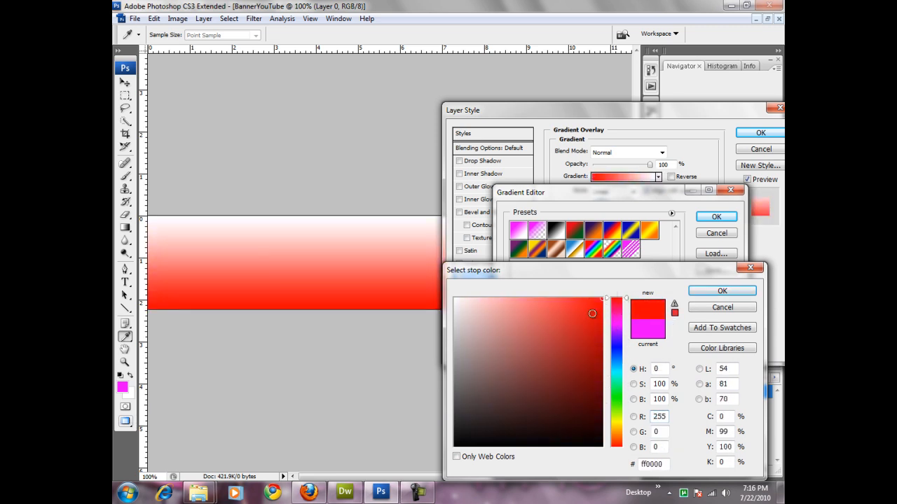
{"action": "left_click_drag", "start_coordinate": [675, 273], "coordinate": [583, 245]}
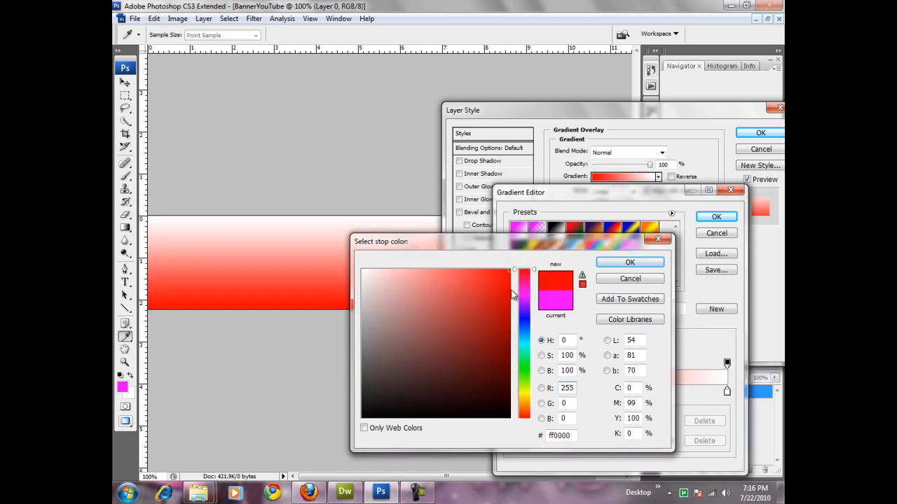
{"action": "left_click", "coordinate": [627, 264]}
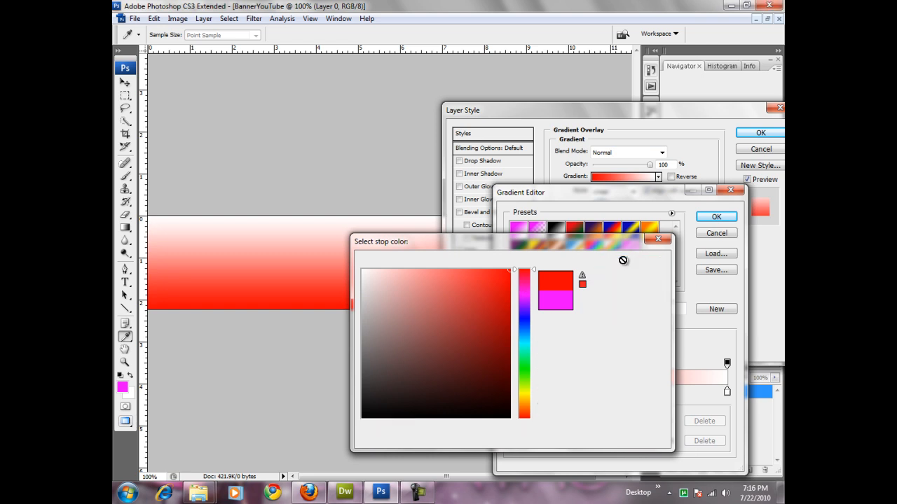
- Set the gradient's ending color stop to dark red, 8e0000, and accept the gradient
{"action": "left_click", "coordinate": [727, 393]}
{"action": "double_click", "coordinate": [727, 392]}
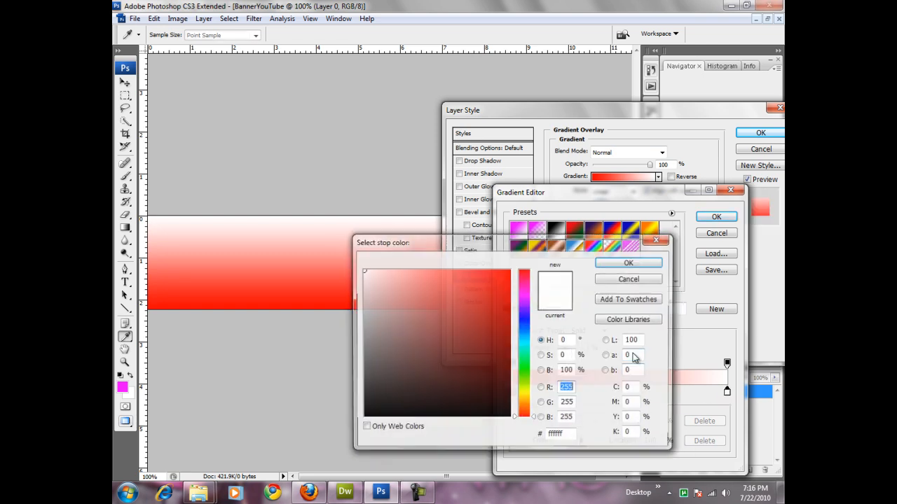
{"action": "mouse_move", "coordinate": [462, 272]}
{"action": "left_mouse_down"}
{"action": "mouse_move", "coordinate": [442, 269]}
{"action": "mouse_move", "coordinate": [486, 269]}
{"action": "mouse_move", "coordinate": [508, 303]}
{"action": "mouse_move", "coordinate": [511, 332]}
{"action": "left_mouse_up"}
{"action": "mouse_move", "coordinate": [440, 269]}
{"action": "left_mouse_down"}
{"action": "mouse_move", "coordinate": [430, 269]}
{"action": "mouse_move", "coordinate": [445, 268]}
{"action": "mouse_move", "coordinate": [507, 315]}
{"action": "mouse_move", "coordinate": [517, 340]}
{"action": "left_mouse_up"}
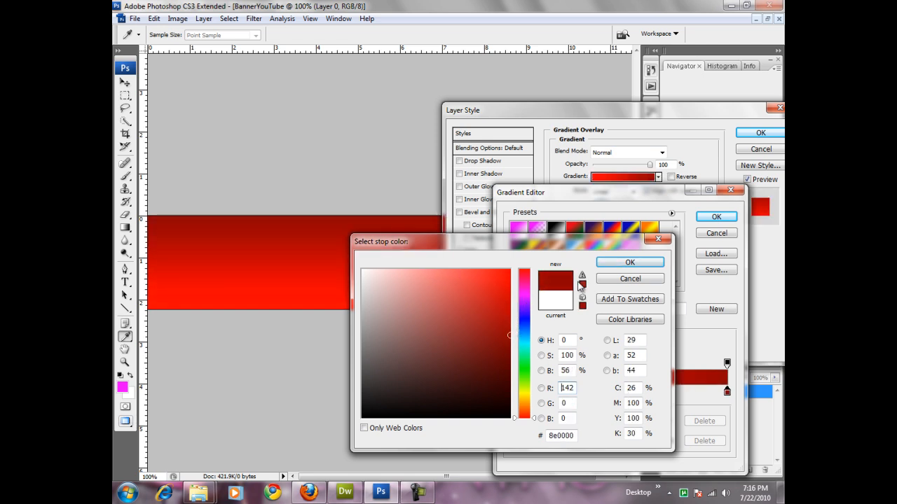
{"action": "left_click", "coordinate": [599, 262]}
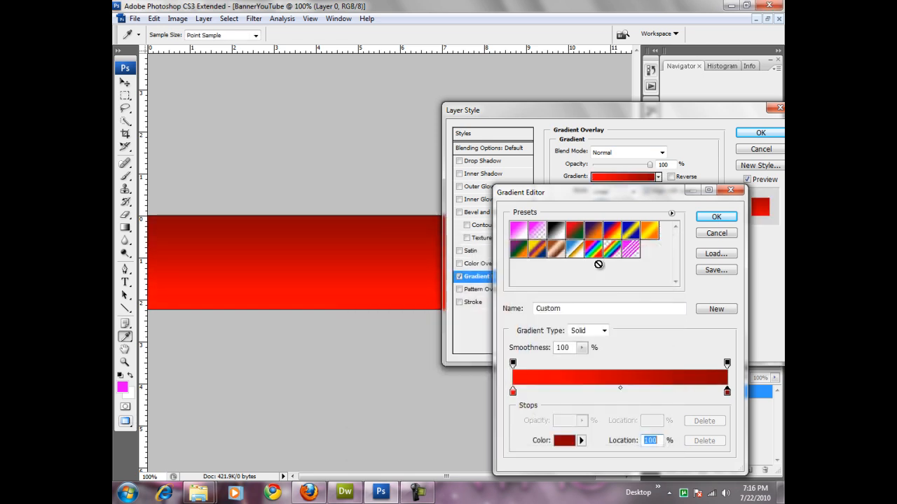
{"action": "left_click", "coordinate": [720, 217]}
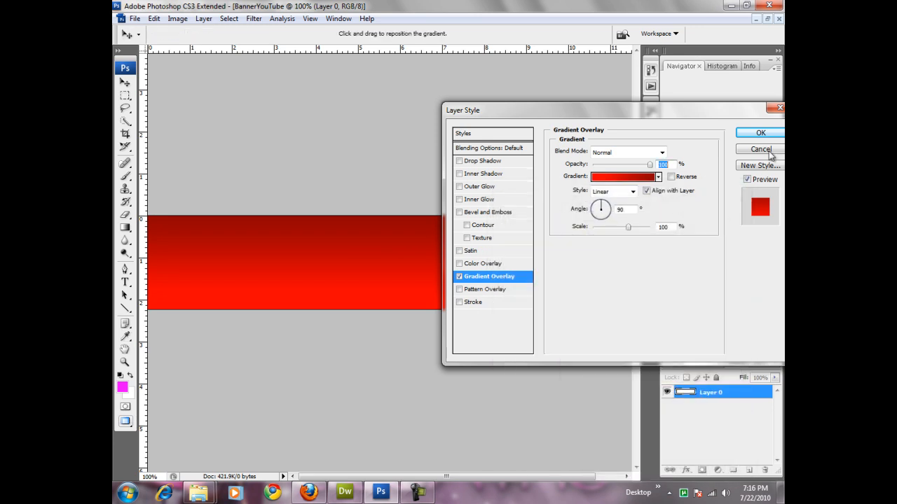
- Enable the Stroke effect for Layer 0 and open its settings
{"action": "left_click_drag", "start_coordinate": [594, 110], "coordinate": [358, 170]}
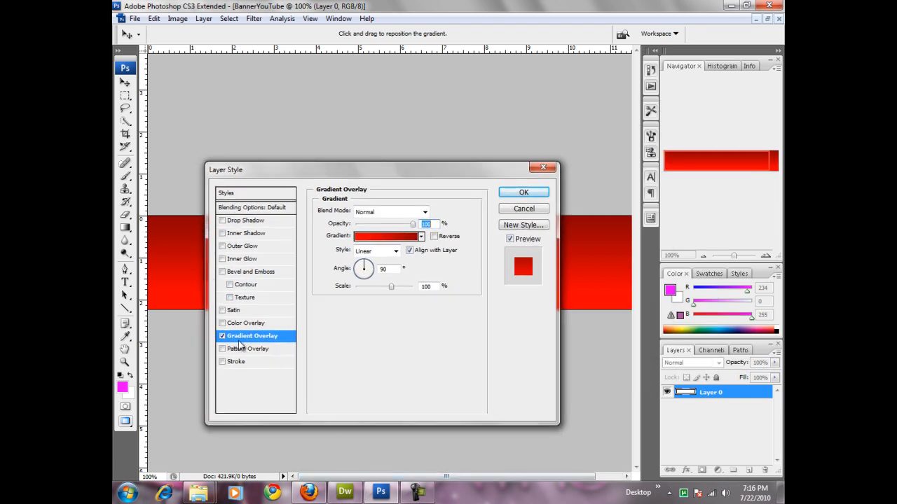
{"action": "left_click", "coordinate": [223, 363]}
{"action": "mouse_move", "coordinate": [331, 167]}
{"action": "left_mouse_down"}
{"action": "mouse_move", "coordinate": [570, 174]}
{"action": "mouse_move", "coordinate": [595, 157]}
{"action": "left_mouse_up"}
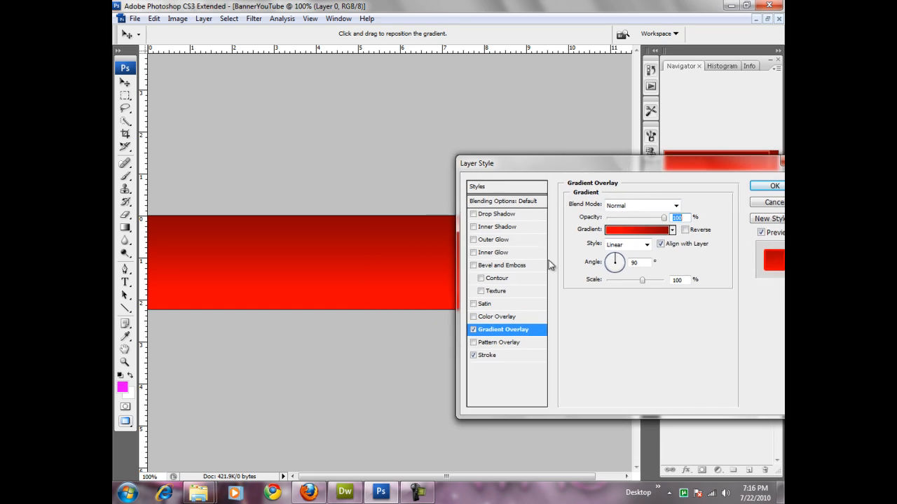
{"action": "left_click", "coordinate": [485, 357]}
{"action": "mouse_move", "coordinate": [569, 165]}
{"action": "left_mouse_down"}
{"action": "mouse_move", "coordinate": [590, 300]}
{"action": "mouse_move", "coordinate": [508, 351]}
{"action": "mouse_move", "coordinate": [434, 164]}
{"action": "mouse_move", "coordinate": [362, 198]}
{"action": "mouse_move", "coordinate": [402, 220]}
{"action": "left_mouse_up"}
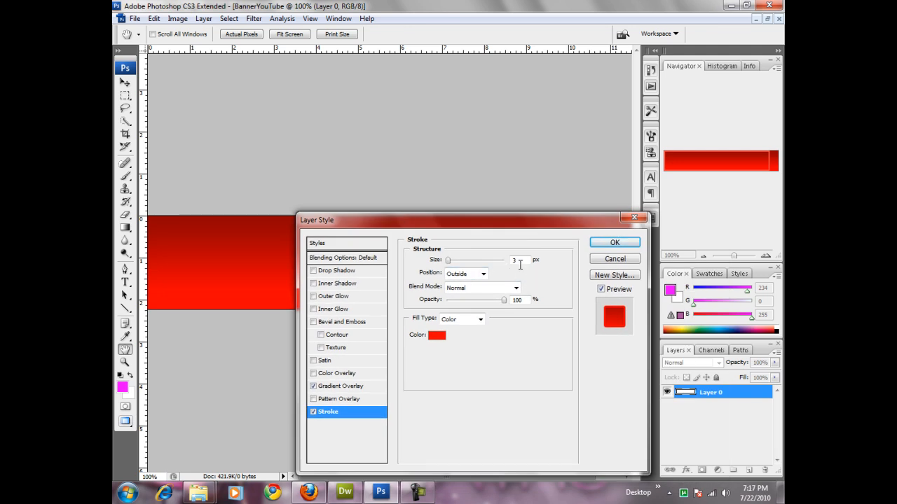
- Position the stroke Inside the layer edge and set its size to 2 px
{"action": "left_click", "coordinate": [482, 274]}
{"action": "left_click", "coordinate": [473, 293]}
{"action": "left_click", "coordinate": [483, 274]}
{"action": "left_click", "coordinate": [463, 300]}
{"action": "left_click", "coordinate": [483, 275]}
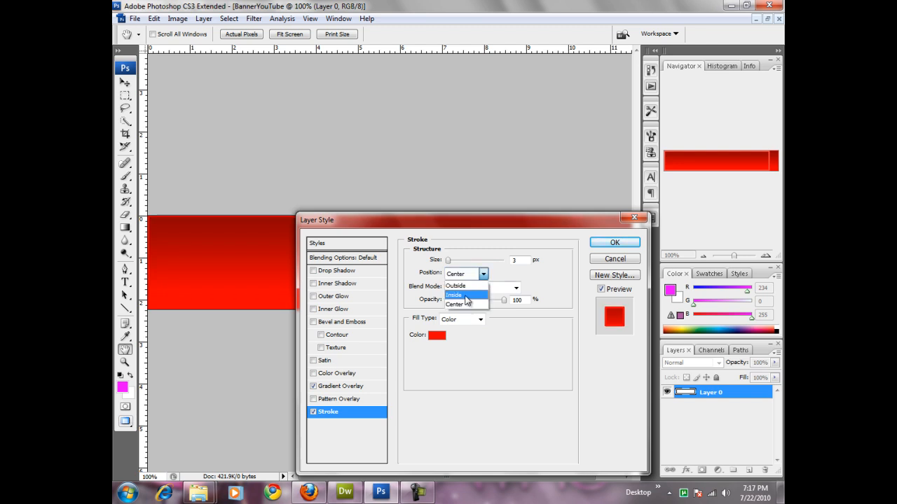
{"action": "left_click", "coordinate": [466, 294]}
{"action": "double_click", "coordinate": [516, 260]}
{"action": "type", "text": "2"}
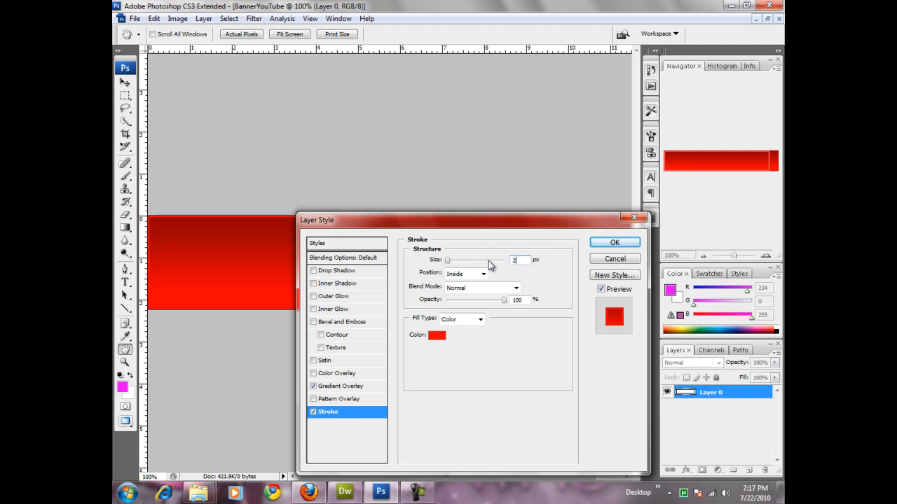
- Change the stroke color to black, 000000, and apply the layer style
{"action": "left_click_drag", "start_coordinate": [471, 229], "coordinate": [392, 164]}
{"action": "left_click", "coordinate": [353, 271]}
{"action": "left_click_drag", "start_coordinate": [400, 315], "coordinate": [357, 424]}
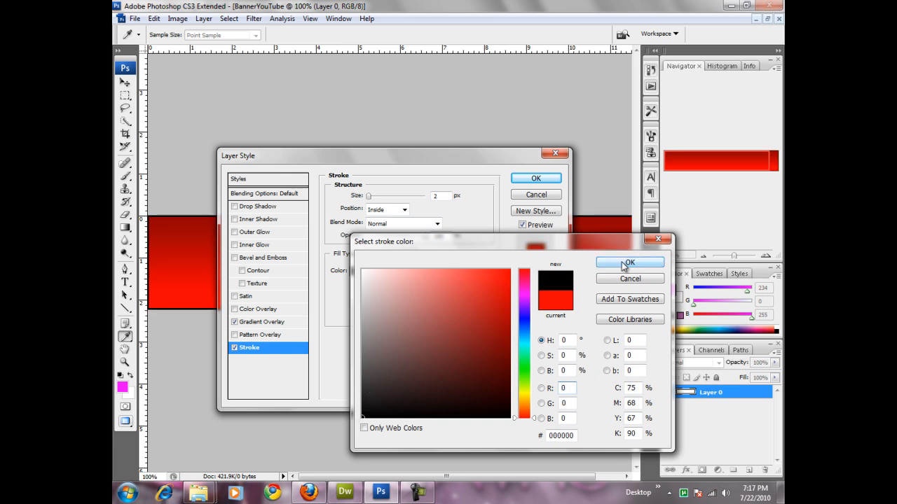
{"action": "left_click", "coordinate": [621, 263]}
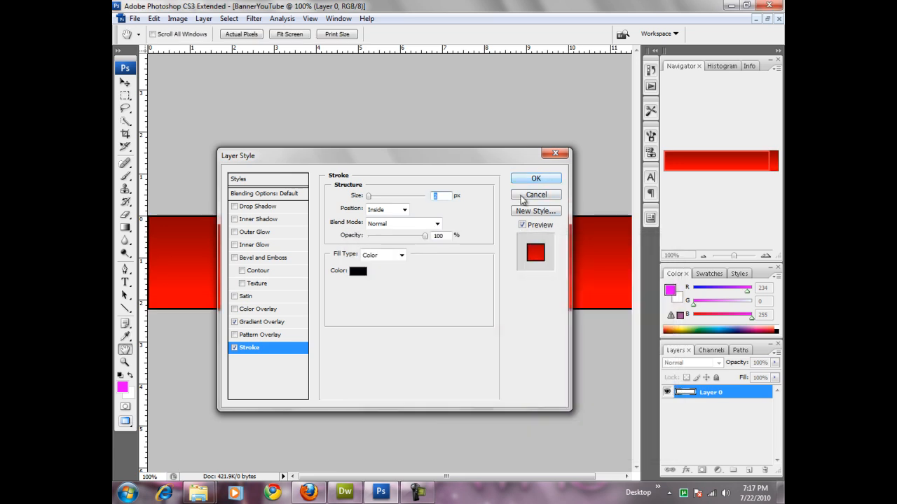
{"action": "left_click", "coordinate": [241, 234]}
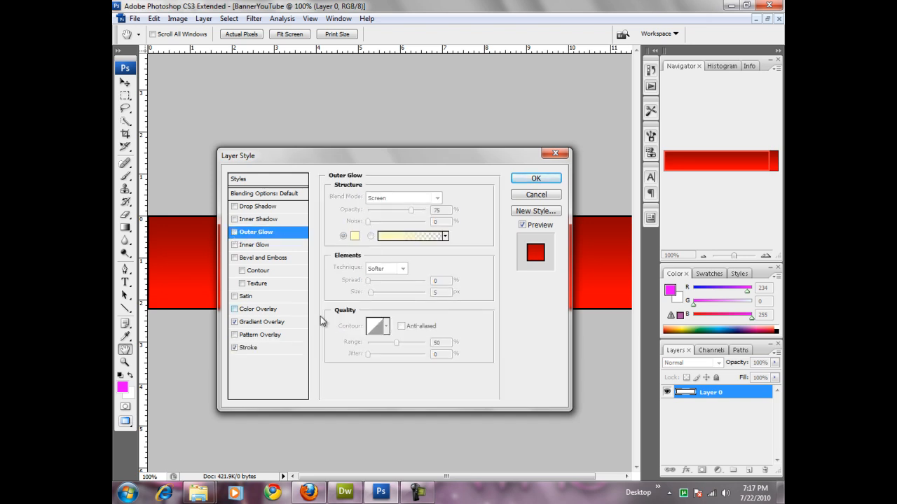
{"action": "left_click", "coordinate": [552, 179]}
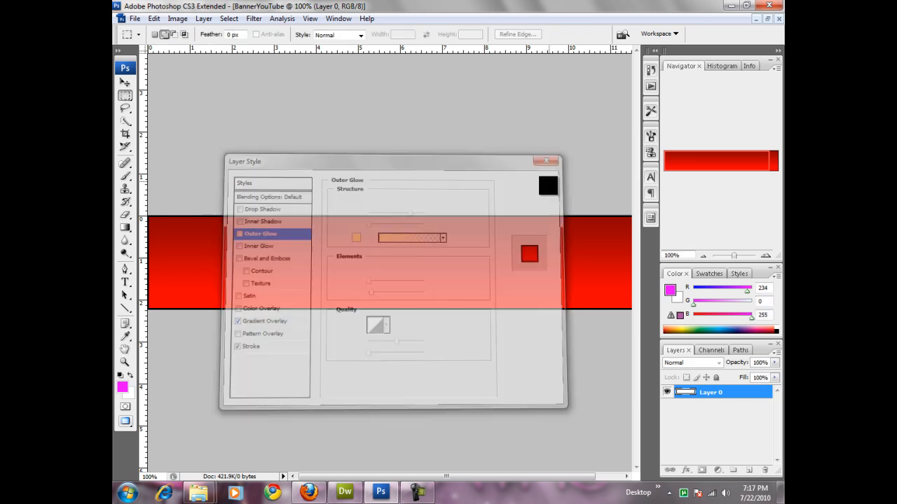
- Draw a text box across the left part of the banner and enter "YouTube Channel Banner" in it
{"action": "left_click_drag", "start_coordinate": [427, 476], "coordinate": [270, 330]}
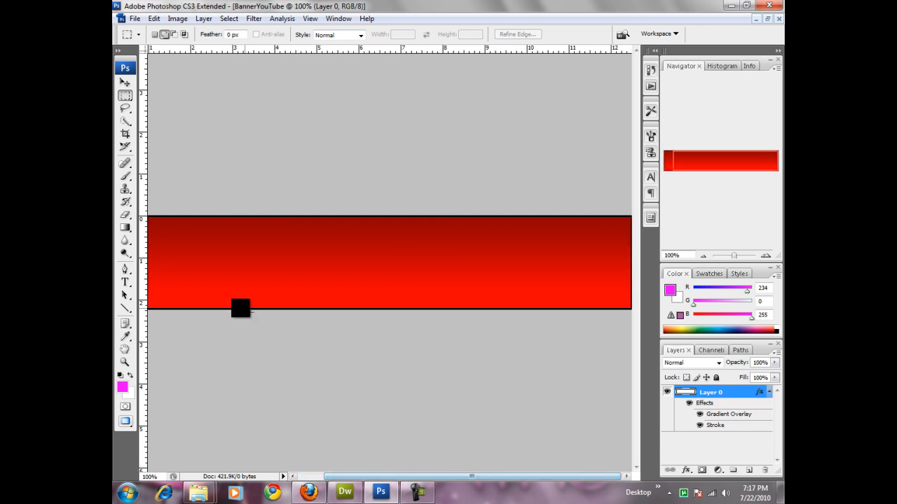
{"action": "left_click", "coordinate": [124, 282]}
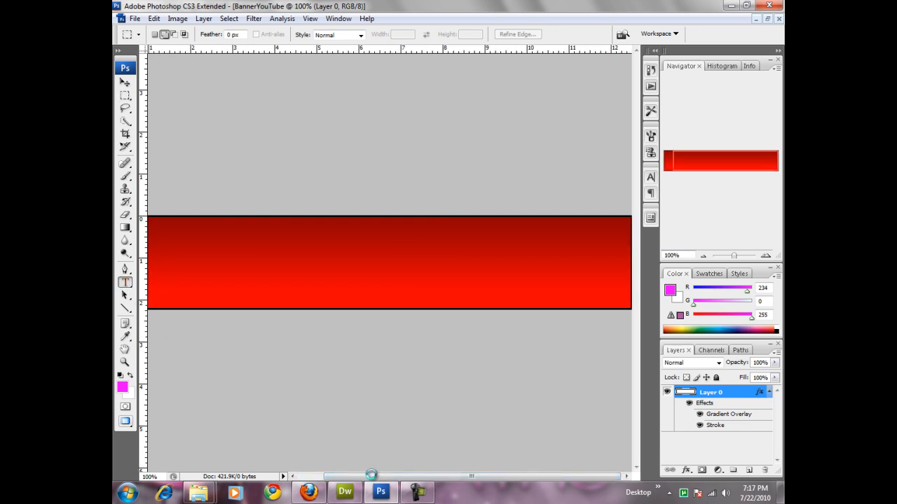
{"action": "left_click_drag", "start_coordinate": [373, 479], "coordinate": [346, 479]}
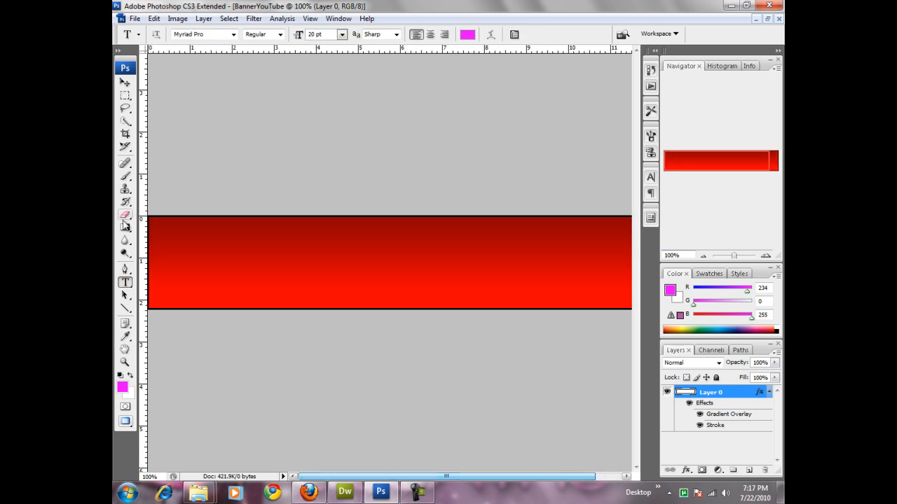
{"action": "left_click_drag", "start_coordinate": [166, 230], "coordinate": [442, 281]}
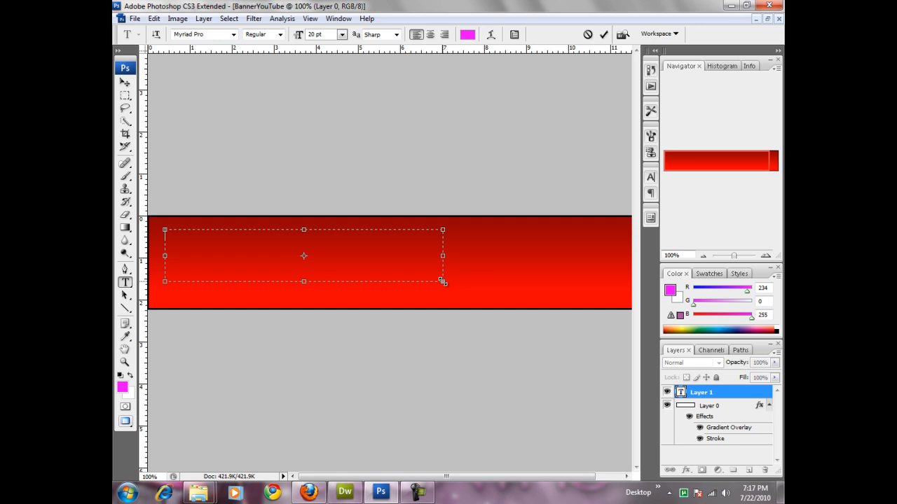
{"action": "type", "text": "YouTube Channel Banner"}
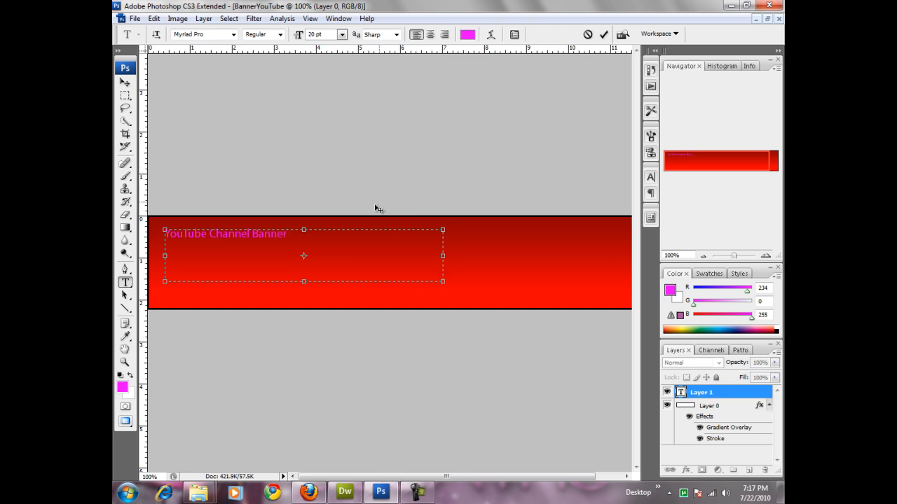
- Select the whole "YouTube Channel Banner" title and change its text color to white, ffffff
{"action": "left_click_drag", "start_coordinate": [321, 231], "coordinate": [146, 232]}
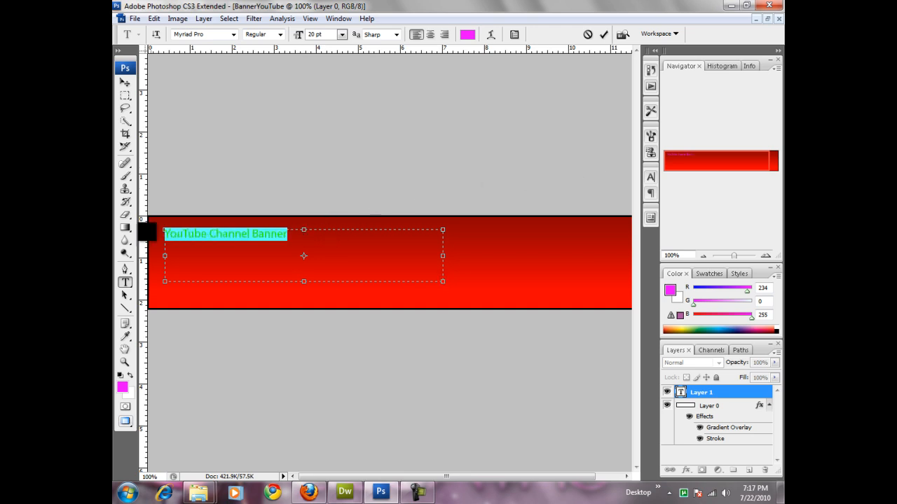
{"action": "left_click", "coordinate": [467, 33]}
{"action": "left_click_drag", "start_coordinate": [392, 301], "coordinate": [297, 168]}
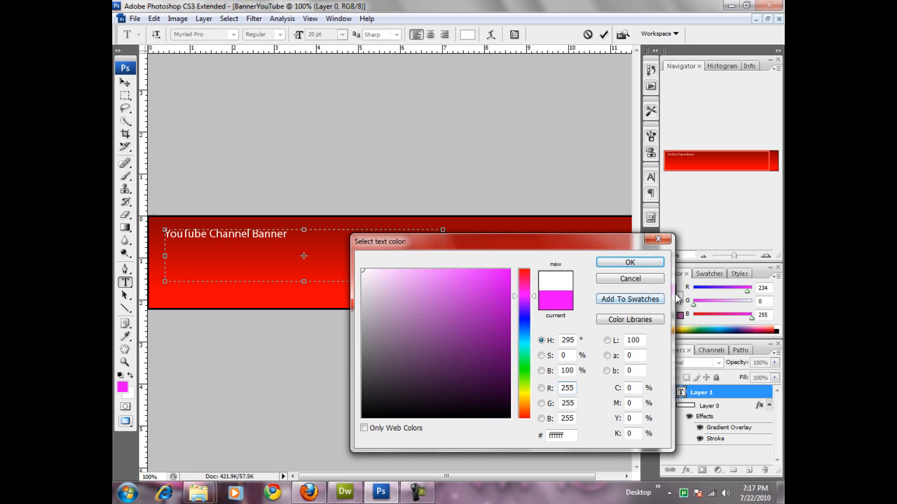
{"action": "left_click", "coordinate": [630, 262]}
- Set the title's font size to 60 pt and enlarge its text box so the title fits on one line
{"action": "left_click", "coordinate": [342, 34]}
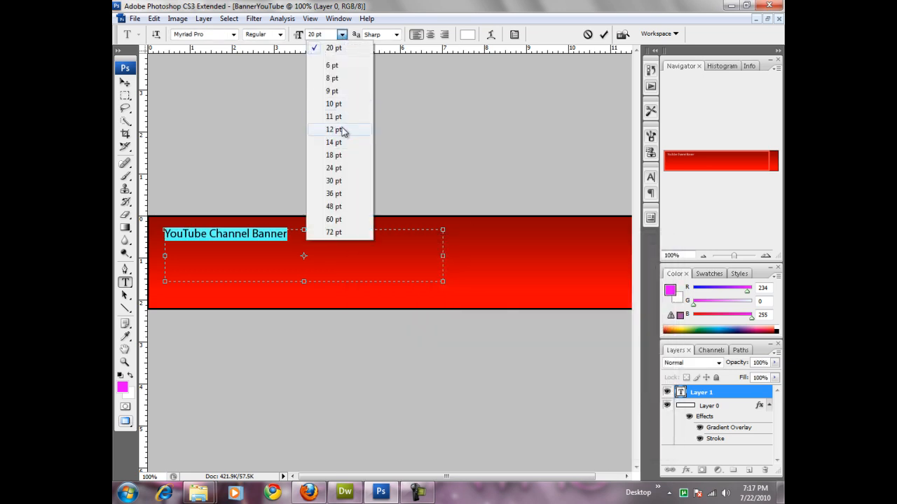
{"action": "left_click", "coordinate": [334, 206]}
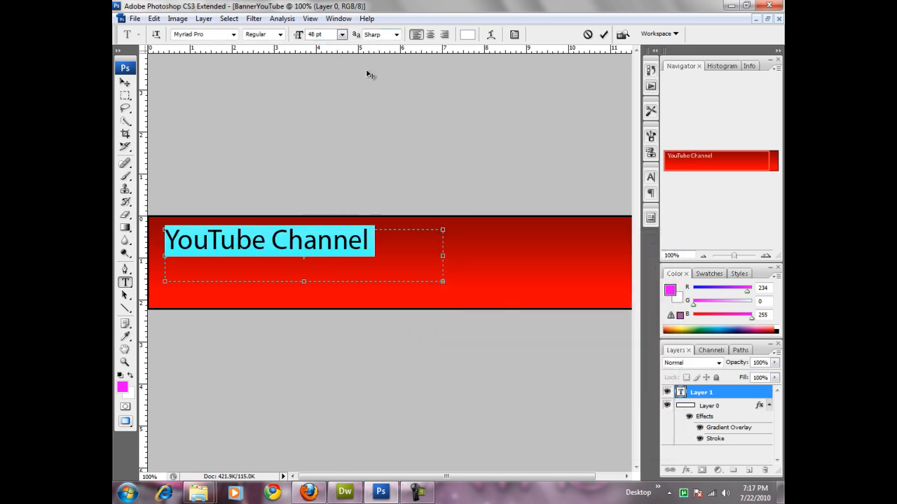
{"action": "left_click_drag", "start_coordinate": [444, 283], "coordinate": [526, 294]}
{"action": "left_click", "coordinate": [342, 35]}
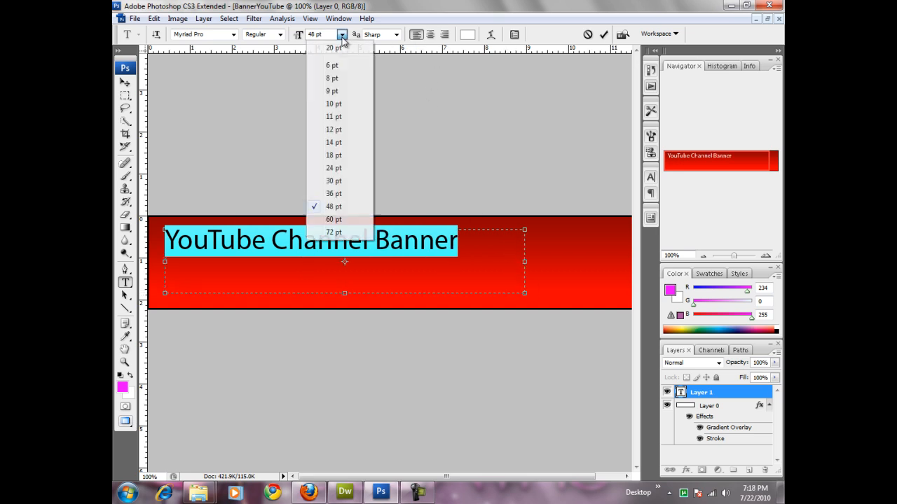
{"action": "left_click", "coordinate": [334, 220]}
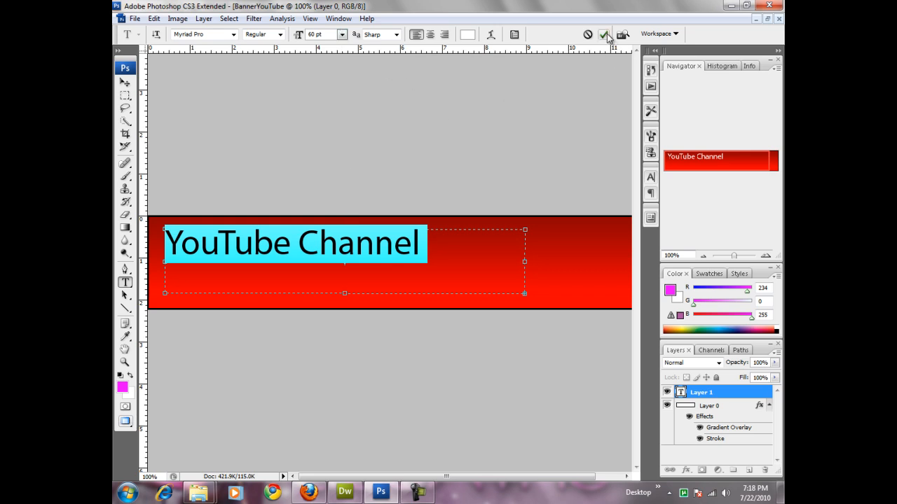
{"action": "left_click_drag", "start_coordinate": [526, 293], "coordinate": [498, 302]}
{"action": "left_click", "coordinate": [497, 264]}
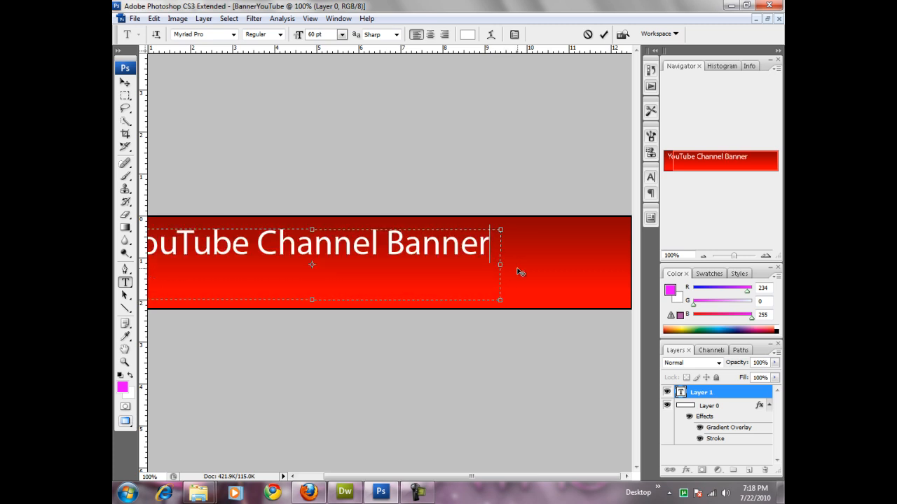
- Add a second line below the title reading "The Best YouTube Videos Online"
{"action": "left_click_drag", "start_coordinate": [499, 477], "coordinate": [473, 476]}
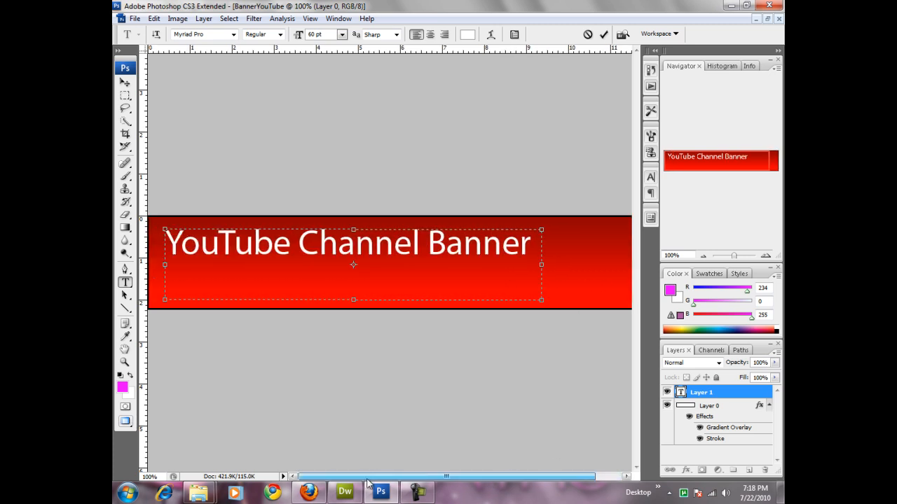
{"action": "left_click", "coordinate": [341, 35]}
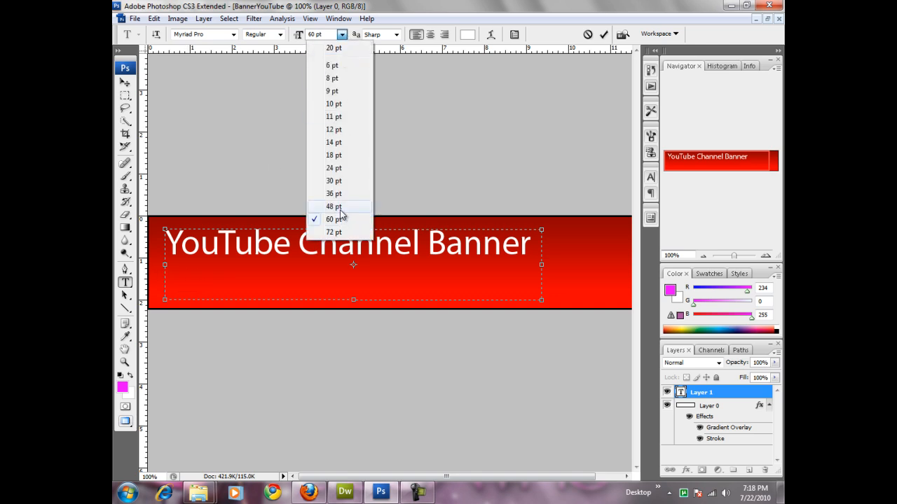
{"action": "left_click", "coordinate": [340, 182]}
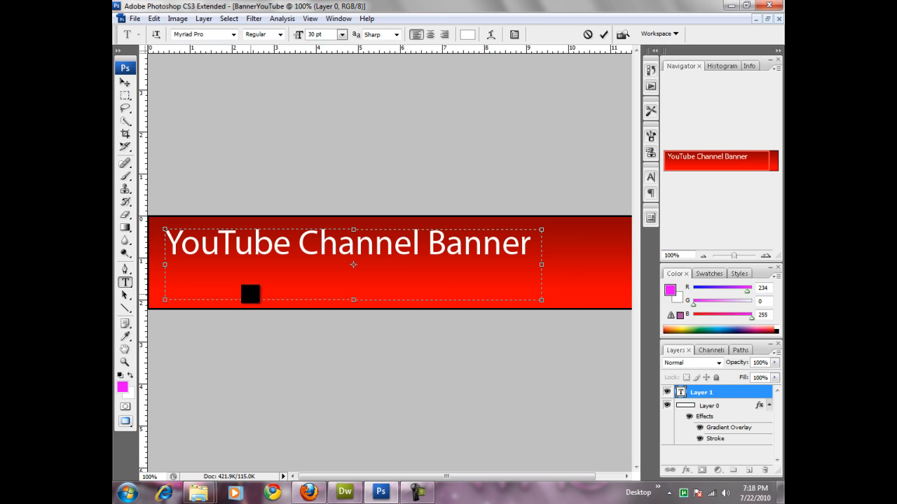
{"action": "type", "text": "The "}
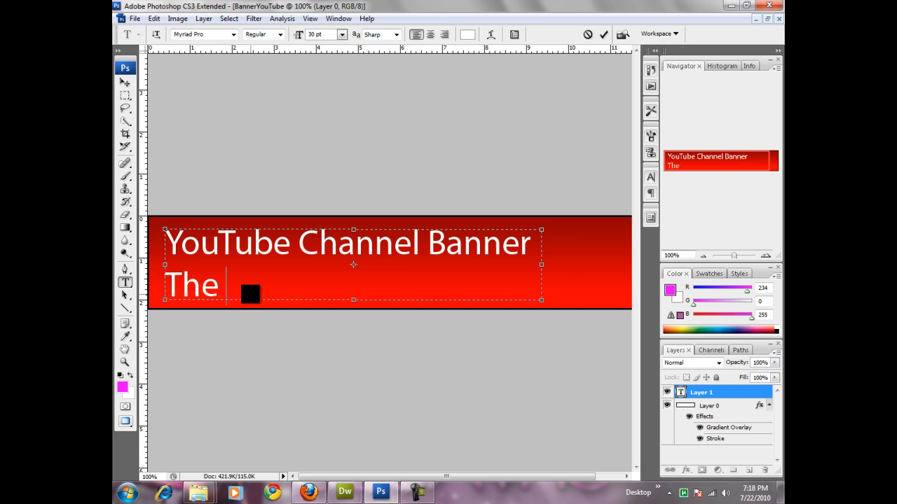
{"action": "type", "text": "Bes t YouTu b"}
{"action": "key", "text": "BackSpace"}
{"action": "key", "text": "BackSpace"}
{"action": "key", "text": "BackSpace"}
{"action": "type", "text": "be Videos"}
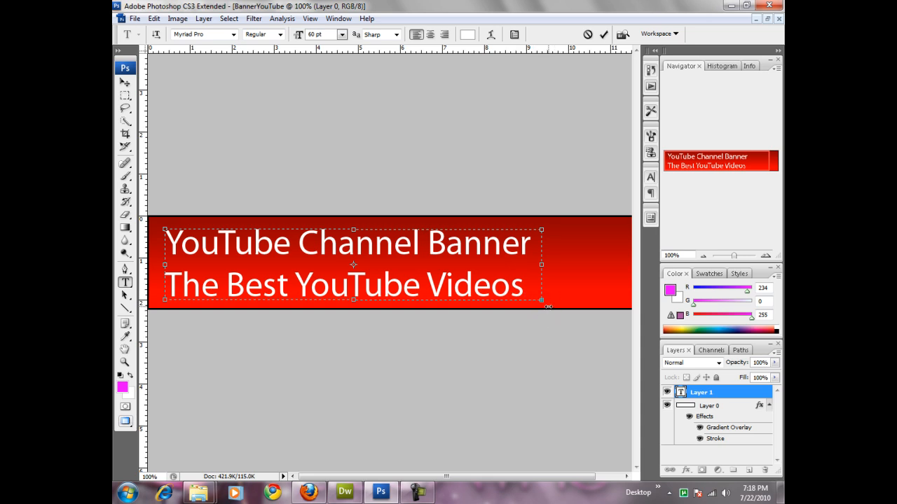
- Widen the text box until the whole second line, including "Online", fits beneath the title
{"action": "left_click", "coordinate": [604, 33]}
{"action": "left_click", "coordinate": [482, 287]}
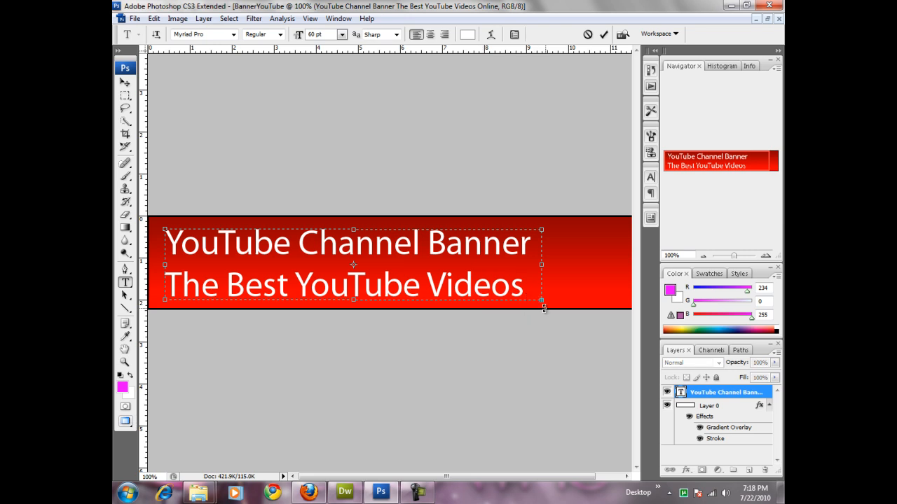
{"action": "left_click_drag", "start_coordinate": [541, 306], "coordinate": [164, 295]}
{"action": "type", "text": "Online"}
- Set the font size of "The Best YouTube Videos Online" to 30 pt
{"action": "left_click", "coordinate": [342, 34]}
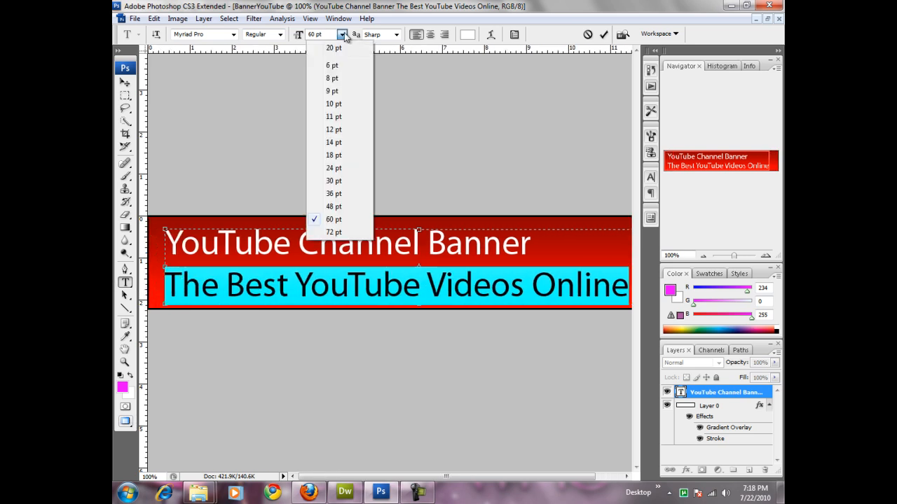
{"action": "left_click", "coordinate": [341, 195]}
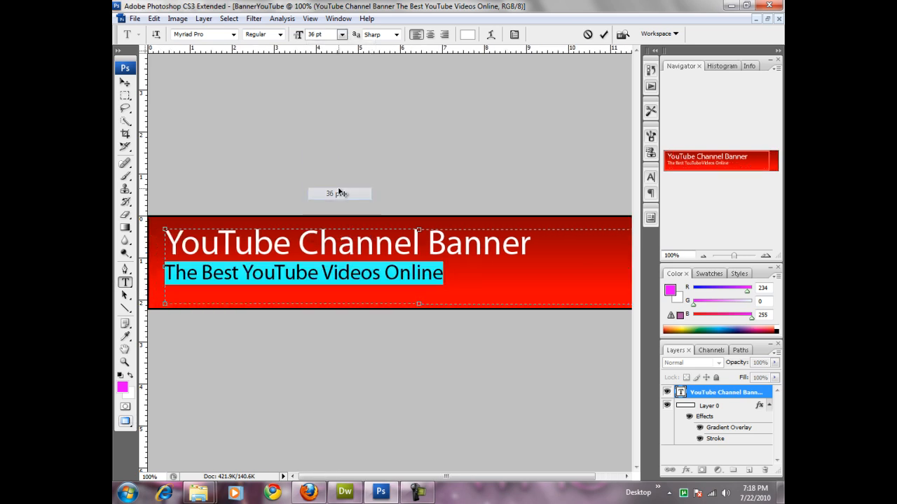
{"action": "key", "text": "Right"}
{"action": "left_click_drag", "start_coordinate": [455, 270], "coordinate": [137, 281]}
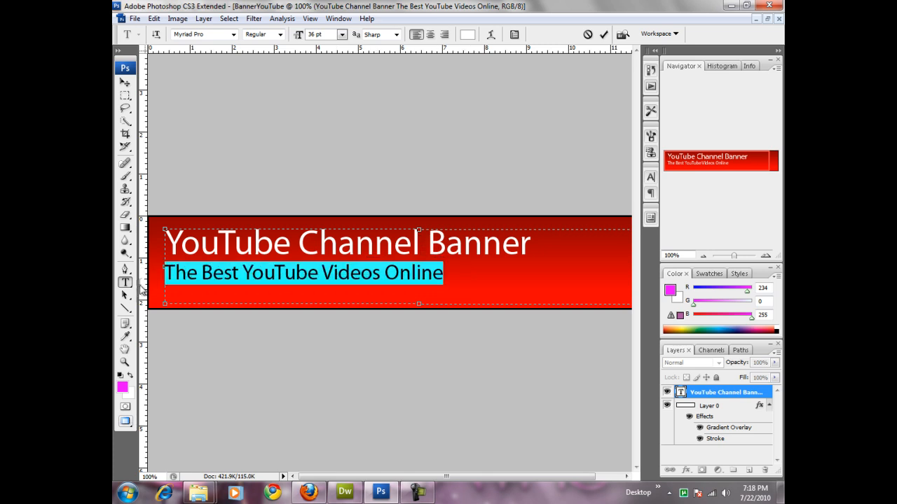
{"action": "left_click", "coordinate": [341, 34]}
{"action": "left_click", "coordinate": [334, 181]}
{"action": "left_click", "coordinate": [410, 266]}
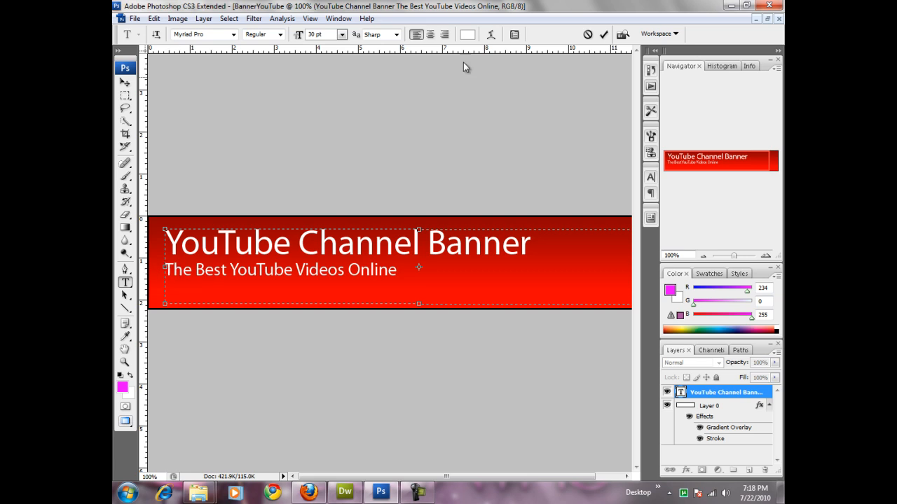
- Commit the text and move the text block slightly down and left to center it vertically on the banner
{"action": "left_click", "coordinate": [603, 34]}
{"action": "left_click", "coordinate": [125, 82]}
{"action": "mouse_move", "coordinate": [275, 251]}
{"action": "left_mouse_down"}
{"action": "mouse_move", "coordinate": [273, 267]}
{"action": "mouse_move", "coordinate": [269, 260]}
{"action": "left_mouse_up"}
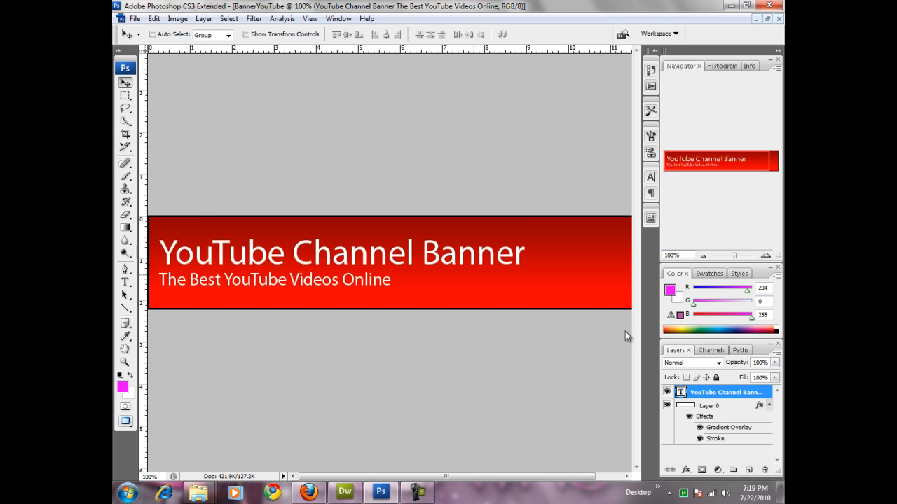
- Collapse Layer 0's effects list and enable the Stroke effect for the text layer, showing its settings
{"action": "left_click", "coordinate": [769, 405]}
{"action": "right_click", "coordinate": [760, 396]}
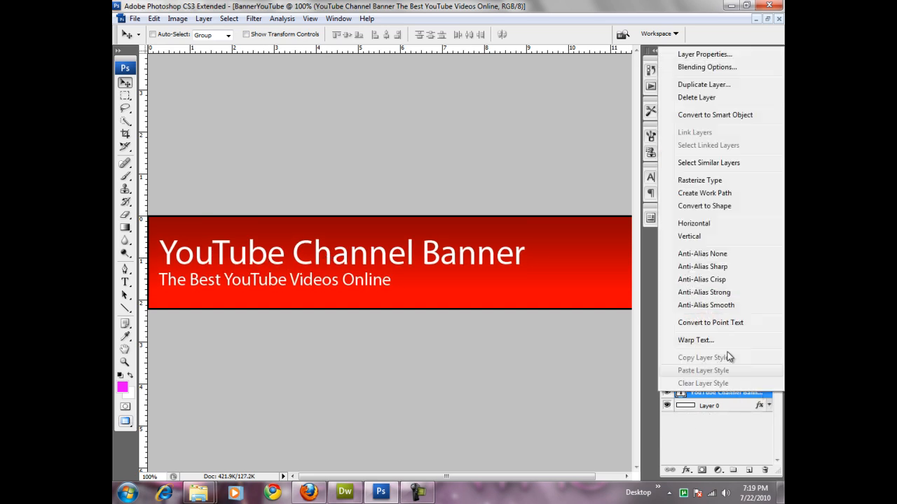
{"action": "left_click", "coordinate": [686, 70]}
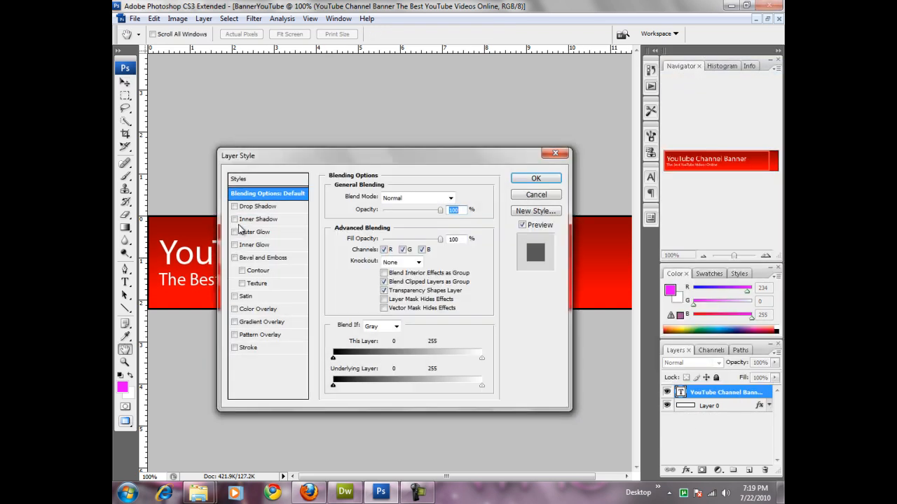
{"action": "left_click", "coordinate": [236, 348]}
{"action": "left_click", "coordinate": [253, 350]}
- Set the text stroke's color to black, 000000, and its size to 2 px
{"action": "left_click_drag", "start_coordinate": [338, 155], "coordinate": [468, 162]}
{"action": "left_click", "coordinate": [488, 281]}
{"action": "mouse_move", "coordinate": [482, 292]}
{"action": "left_mouse_down"}
{"action": "mouse_move", "coordinate": [282, 422]}
{"action": "mouse_move", "coordinate": [299, 474]}
{"action": "left_mouse_up"}
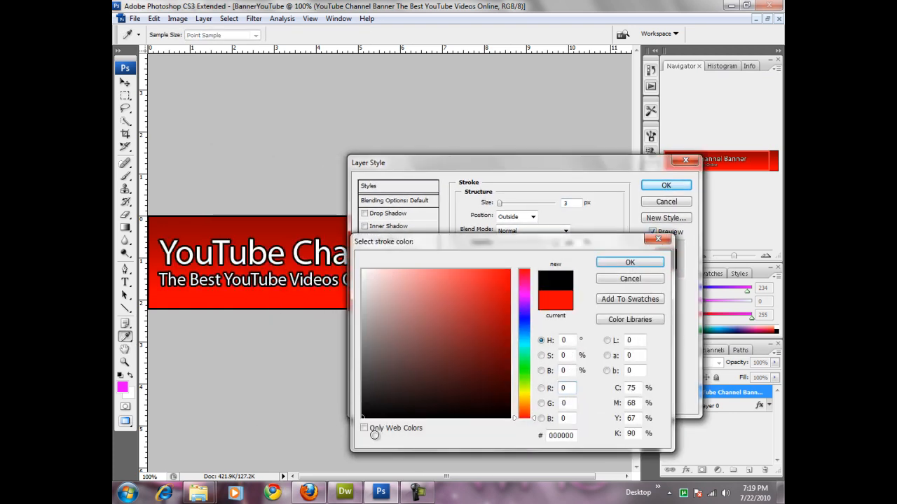
{"action": "left_click", "coordinate": [618, 264]}
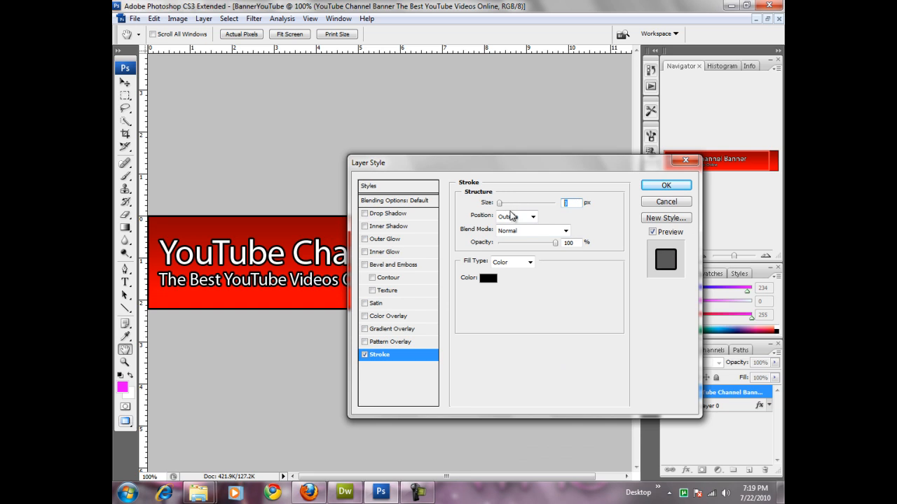
{"action": "type", "text": "2"}
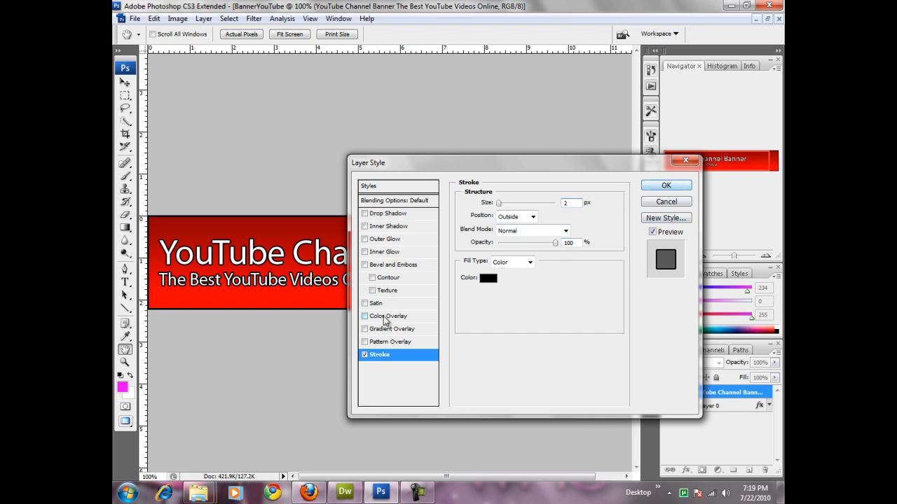
{"action": "left_click_drag", "start_coordinate": [431, 173], "coordinate": [493, 217]}
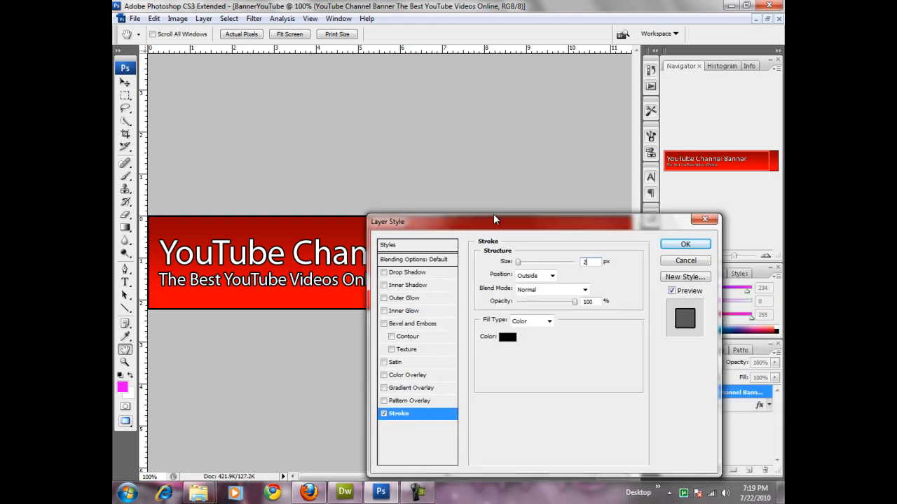
- Enable Bevel and Emboss on the text layer and reduce its depth to 1%
{"action": "left_click", "coordinate": [399, 324]}
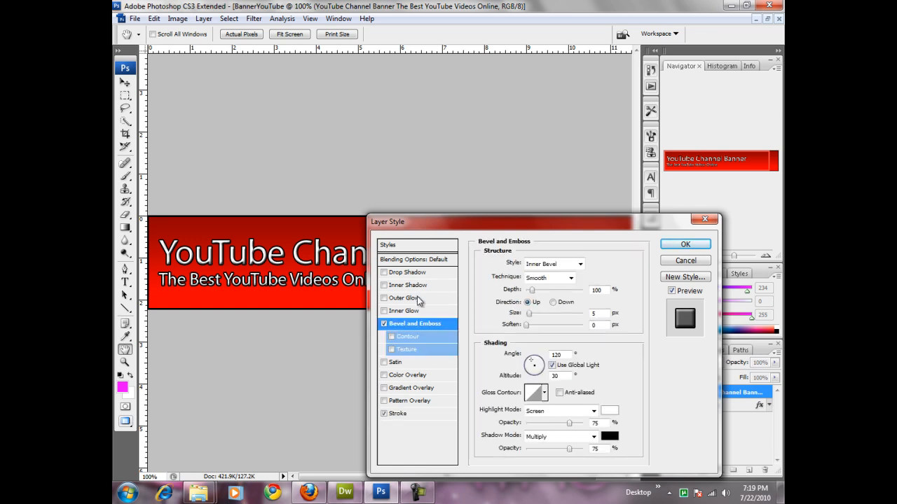
{"action": "left_click_drag", "start_coordinate": [532, 293], "coordinate": [514, 298]}
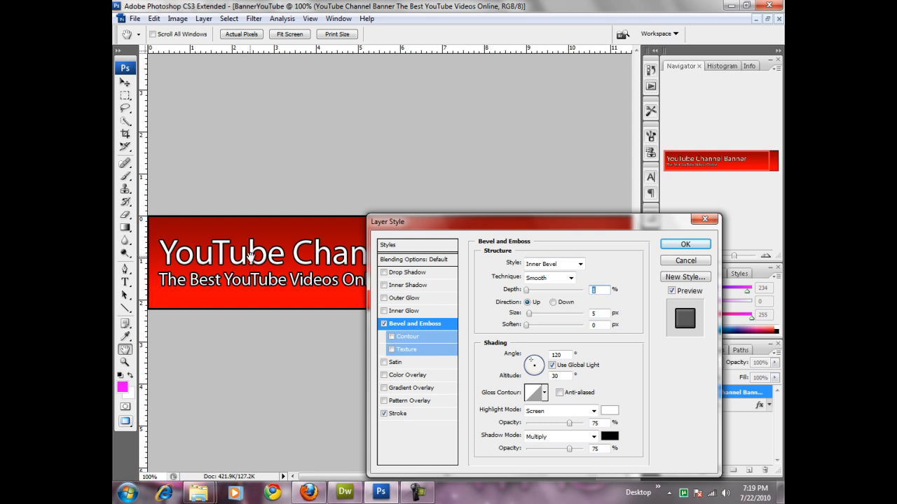
{"action": "left_click_drag", "start_coordinate": [403, 224], "coordinate": [429, 226]}
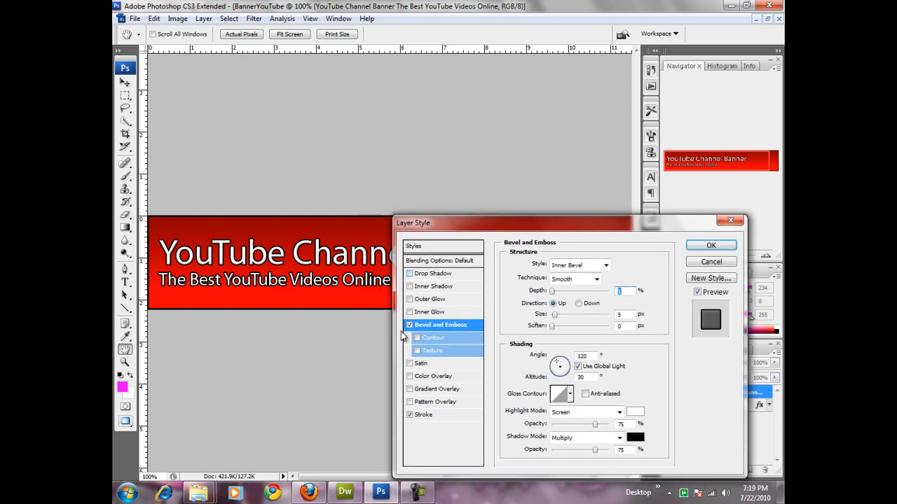
- Enable Gradient Overlay on the text layer and change the gradient's black start stop to white
{"action": "left_click", "coordinate": [410, 390]}
{"action": "left_click", "coordinate": [434, 389]}
{"action": "left_click", "coordinate": [562, 290]}
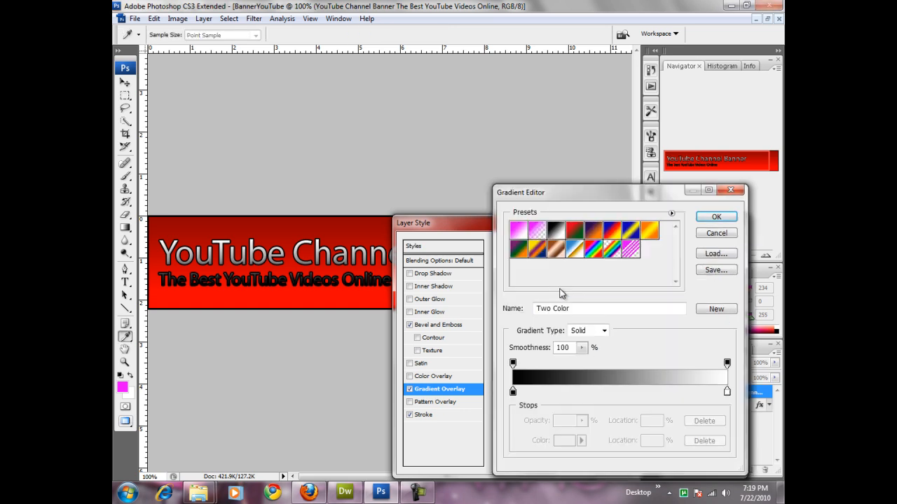
{"action": "double_click", "coordinate": [513, 394]}
{"action": "left_click_drag", "start_coordinate": [398, 297], "coordinate": [361, 269]}
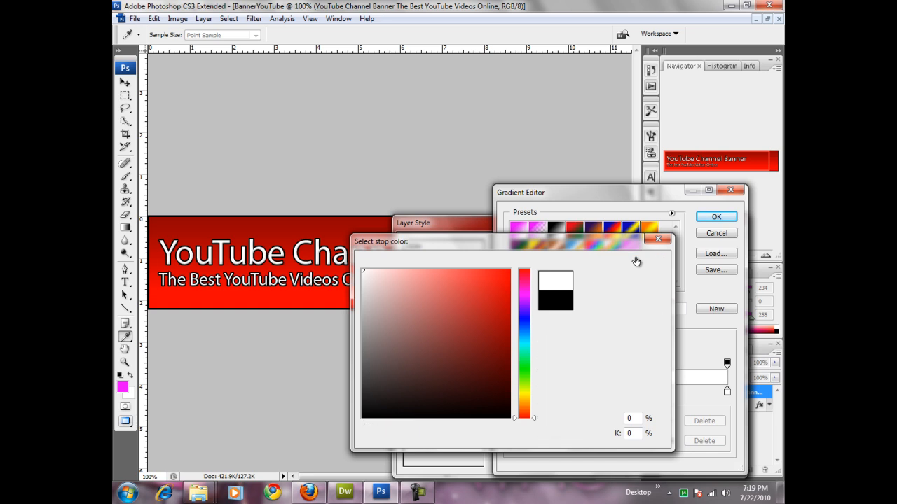
{"action": "left_click", "coordinate": [630, 262]}
{"action": "double_click", "coordinate": [726, 393]}
{"action": "left_click", "coordinate": [366, 324]}
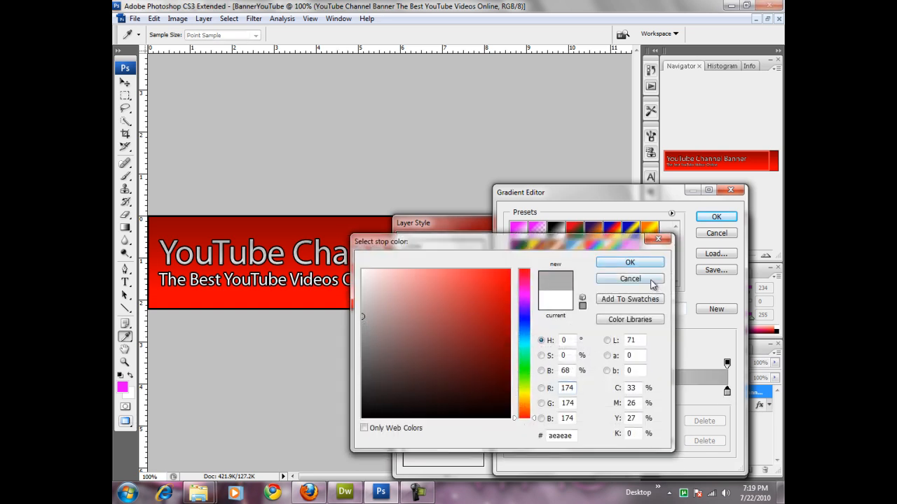
{"action": "left_click", "coordinate": [651, 280]}
- Change the start stop of the text gradient to light gray
{"action": "left_click", "coordinate": [513, 391]}
{"action": "double_click", "coordinate": [513, 391]}
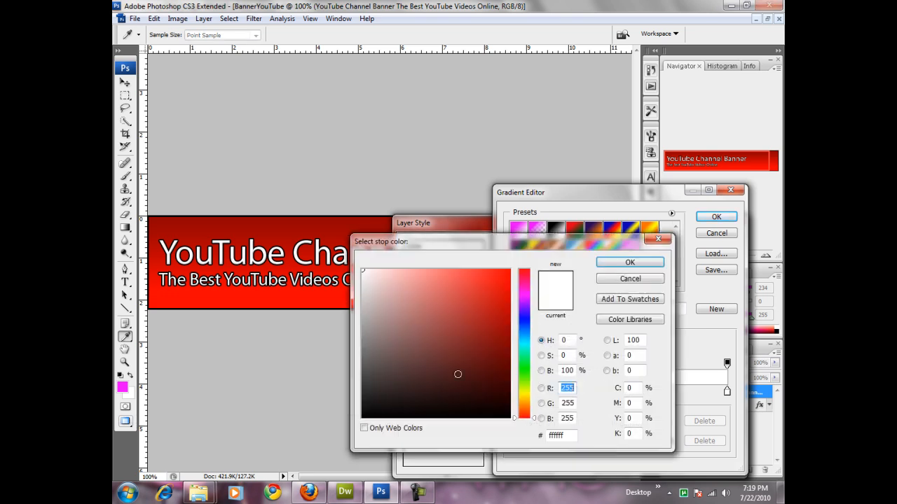
{"action": "mouse_move", "coordinate": [365, 303]}
{"action": "left_mouse_down"}
{"action": "mouse_move", "coordinate": [360, 297]}
{"action": "mouse_move", "coordinate": [360, 310]}
{"action": "mouse_move", "coordinate": [362, 293]}
{"action": "left_mouse_up"}
{"action": "left_click", "coordinate": [362, 298]}
{"action": "left_click", "coordinate": [628, 262]}
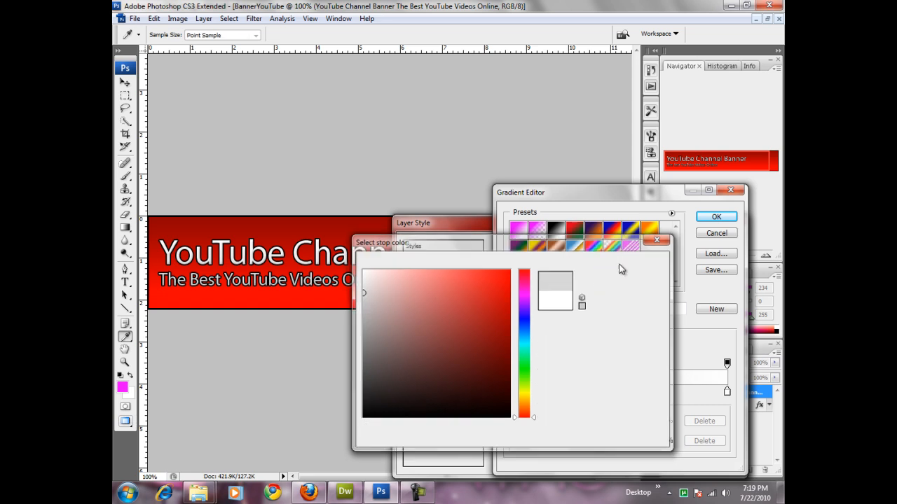
- Change the end stop of the text gradient to medium gray, b0b0b0
{"action": "double_click", "coordinate": [726, 391]}
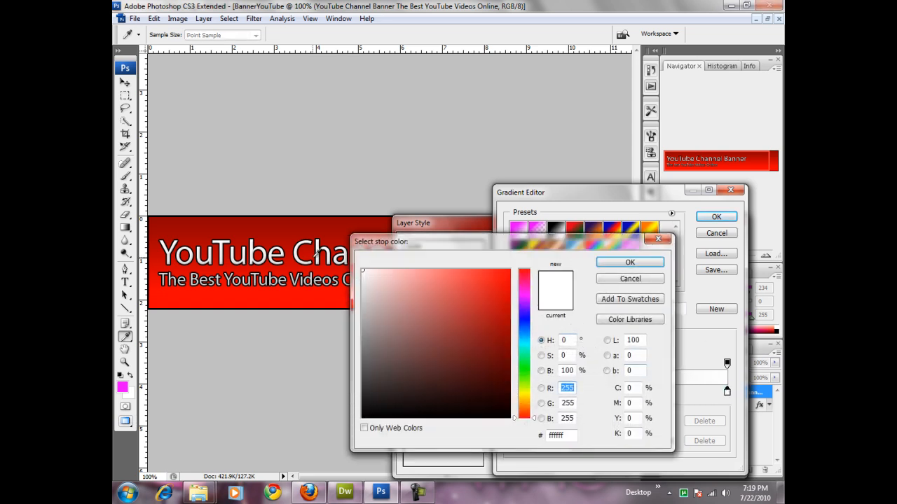
{"action": "left_click_drag", "start_coordinate": [363, 275], "coordinate": [353, 320]}
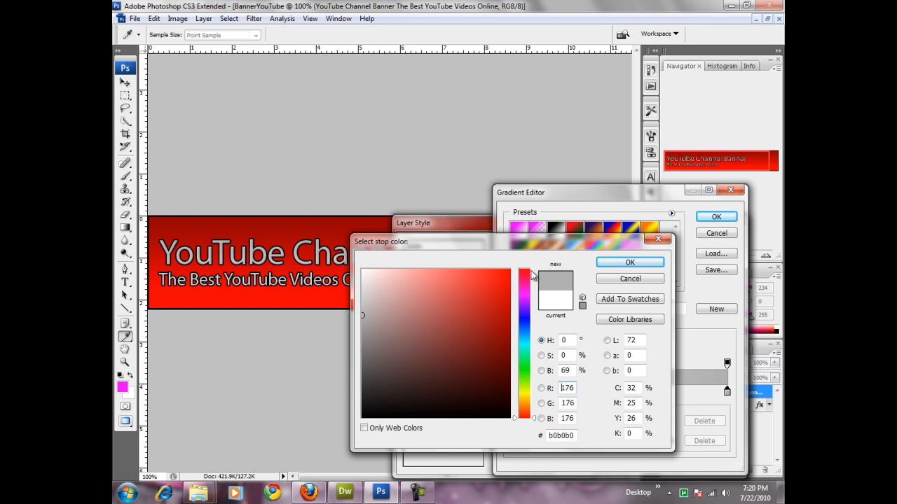
{"action": "left_click", "coordinate": [628, 265]}
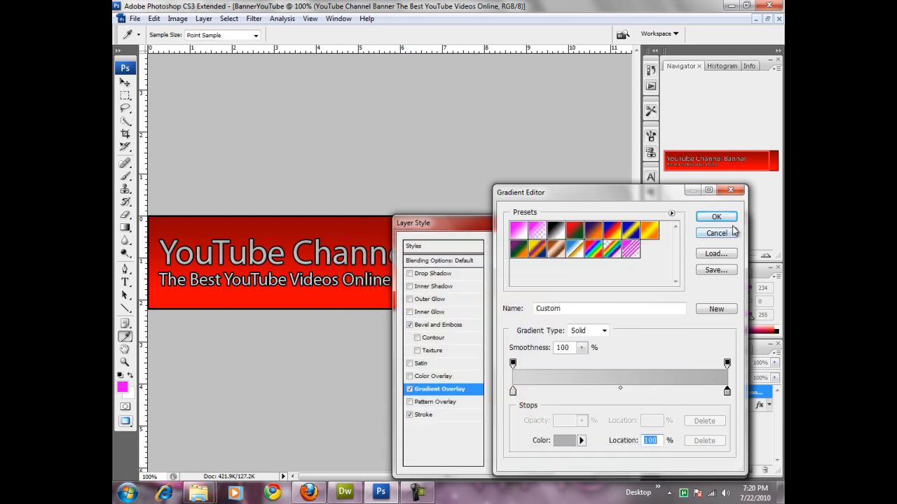
- Apply the edited gradient and layer style to the text, and check the banner across its full width
{"action": "left_click", "coordinate": [716, 217]}
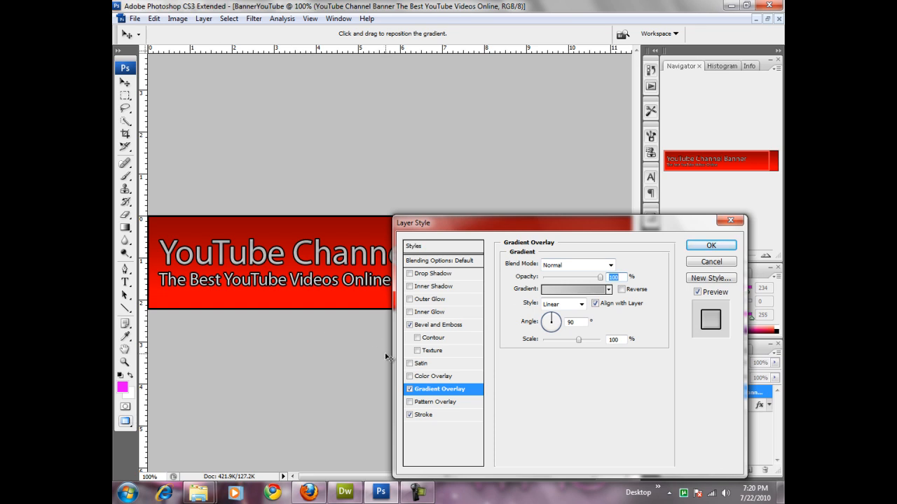
{"action": "key", "text": "Return"}
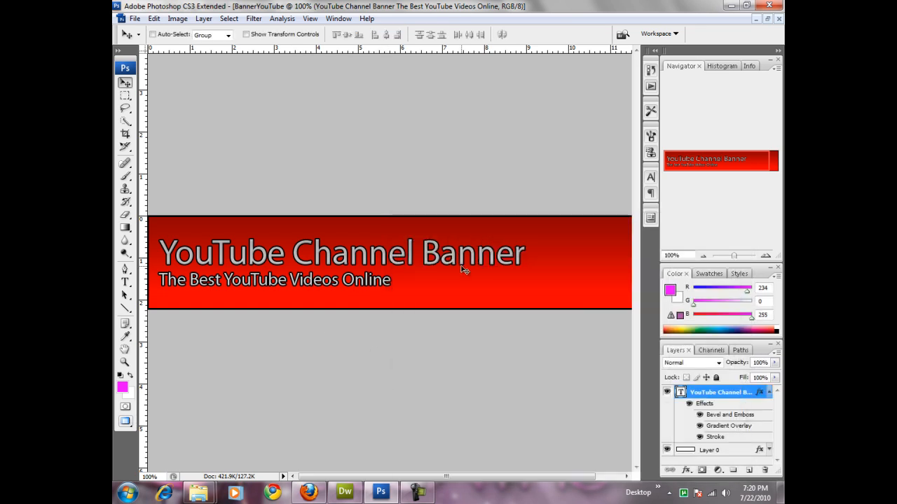
{"action": "left_click_drag", "start_coordinate": [382, 480], "coordinate": [408, 481]}
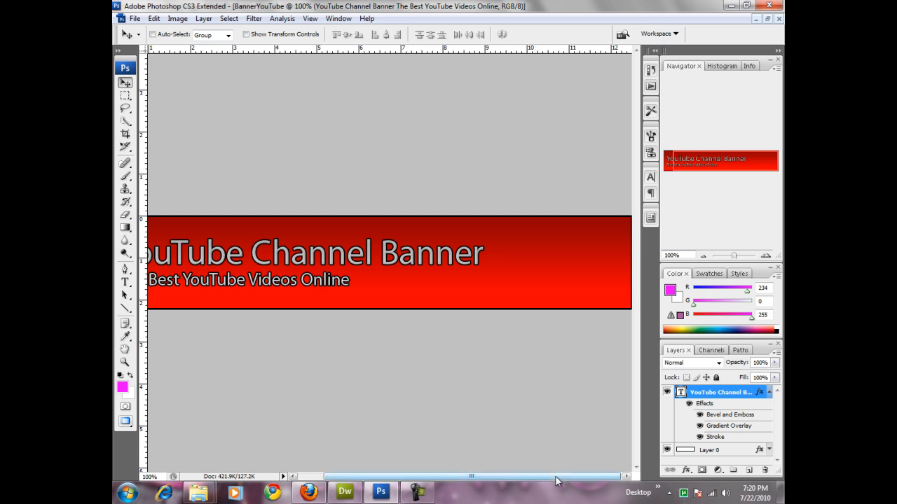
{"action": "left_click_drag", "start_coordinate": [408, 479], "coordinate": [359, 478]}
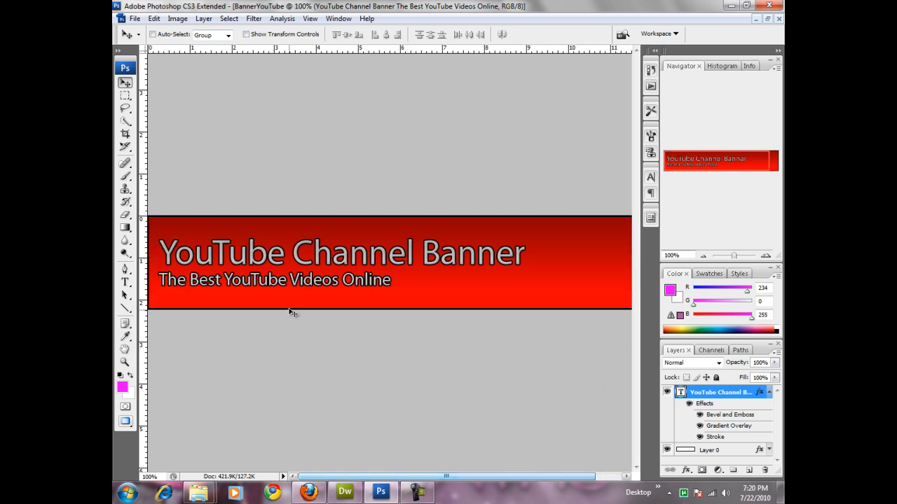
{"action": "left_click_drag", "start_coordinate": [439, 479], "coordinate": [590, 486]}
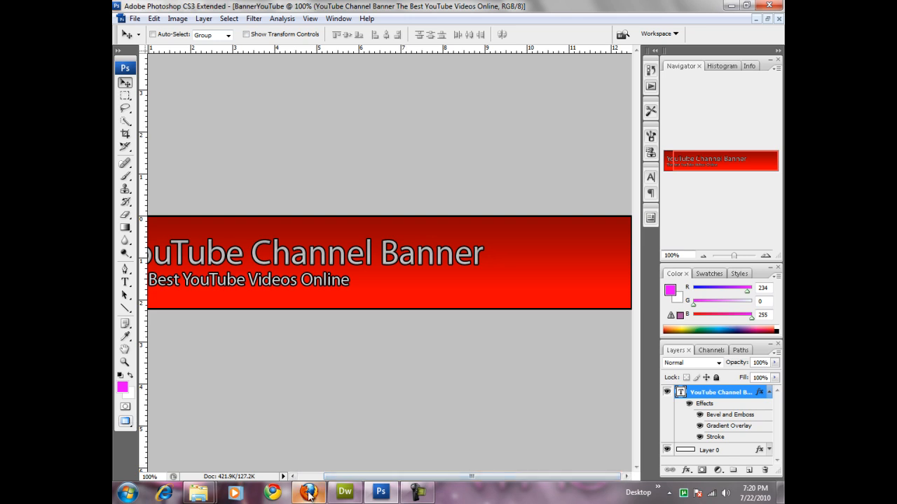
- Switch to Firefox and open iconspedia.com in a new tab
{"action": "mouse_move", "coordinate": [312, 492]}
{"action": "left_click", "coordinate": [308, 417]}
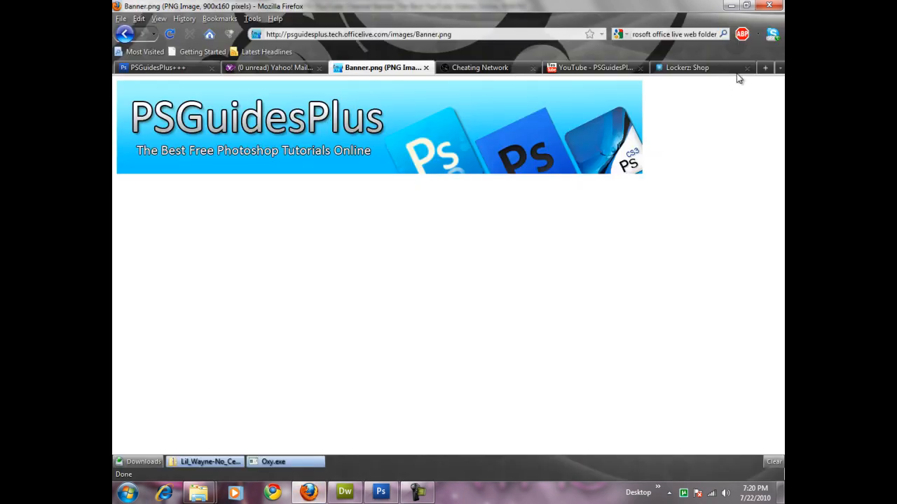
{"action": "left_click", "coordinate": [765, 68]}
{"action": "type", "text": "iconspedia.com"}
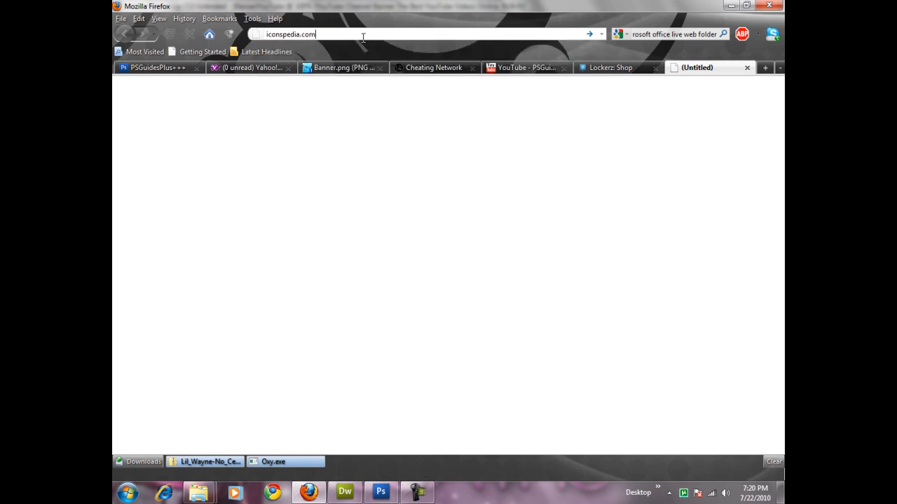
{"action": "key", "text": "Return"}
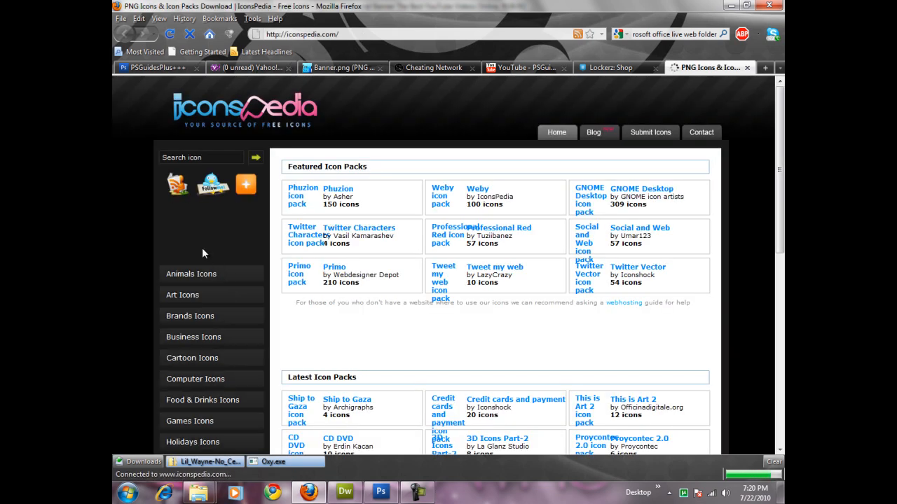
- Search the icon site for "youtube" and browse the icon results
{"action": "left_click", "coordinate": [204, 156]}
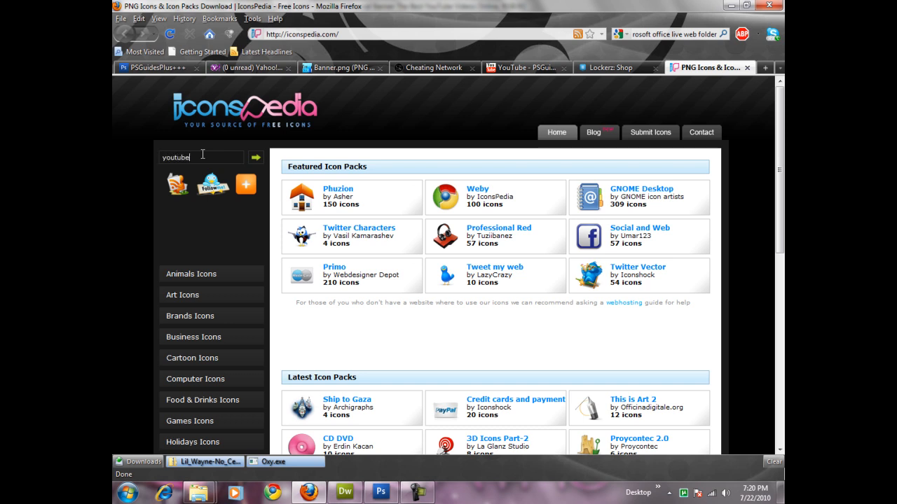
{"action": "key", "text": "Return"}
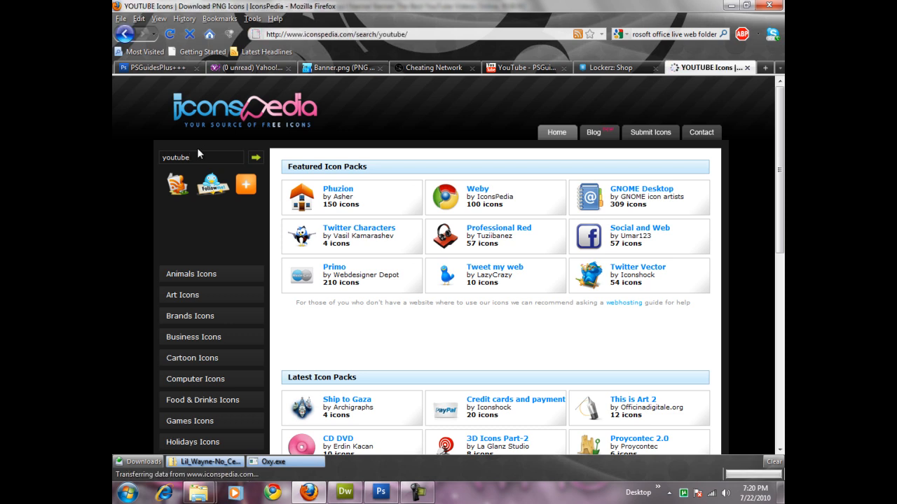
{"action": "scroll", "coordinate": [571, 374], "scroll_direction": "down", "scroll_amount": 3}
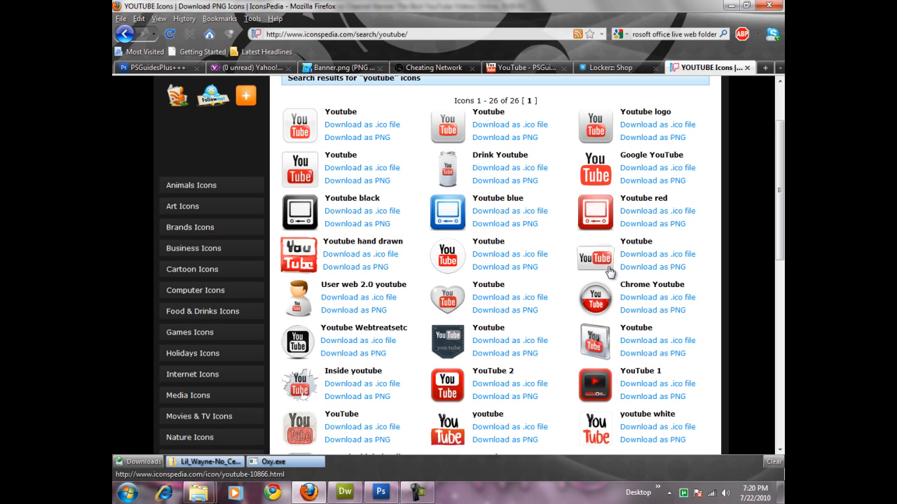
{"action": "scroll", "coordinate": [620, 280], "scroll_direction": "up", "scroll_amount": 3}
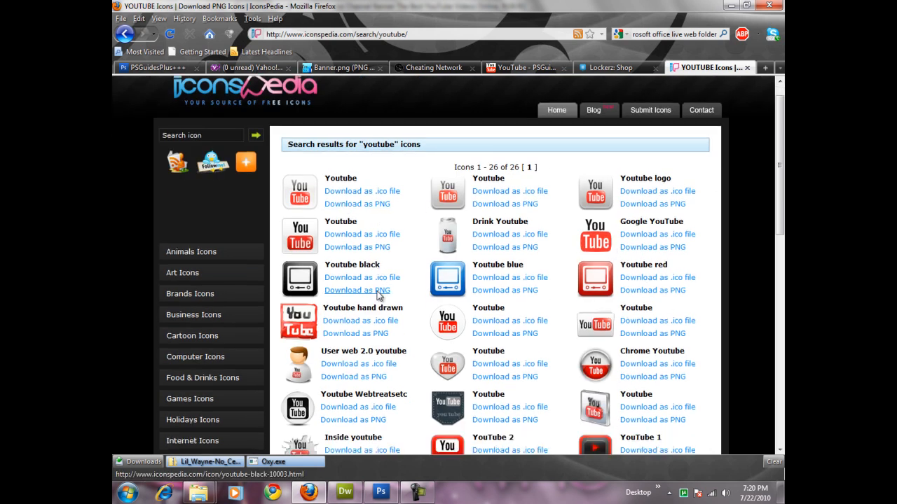
- Examine the detail pages of the Web 2.0 Youtube, Weby Youtube and Youtube logo icons, returning to the search results after each
{"action": "left_click", "coordinate": [356, 228]}
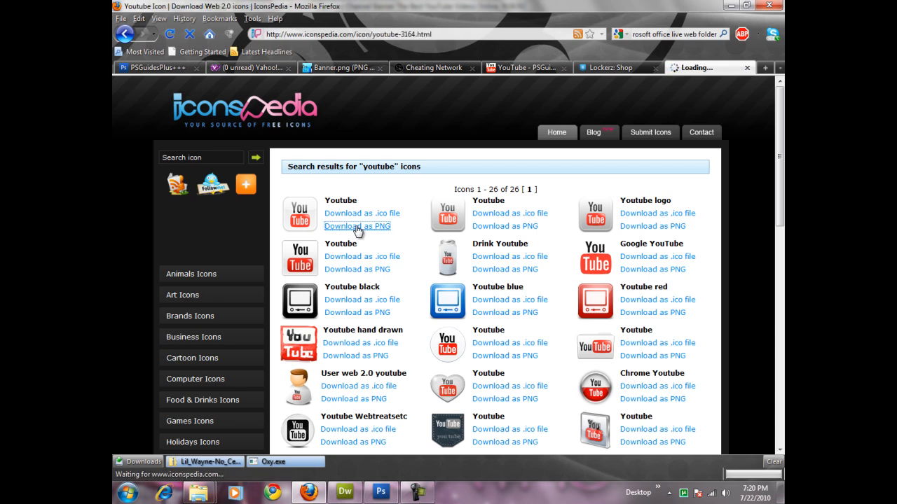
{"action": "left_click", "coordinate": [124, 34]}
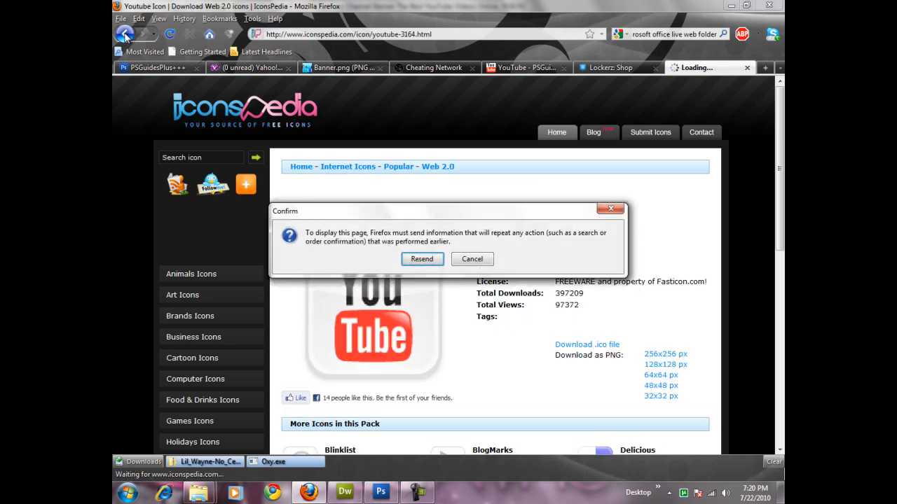
{"action": "left_click", "coordinate": [440, 257]}
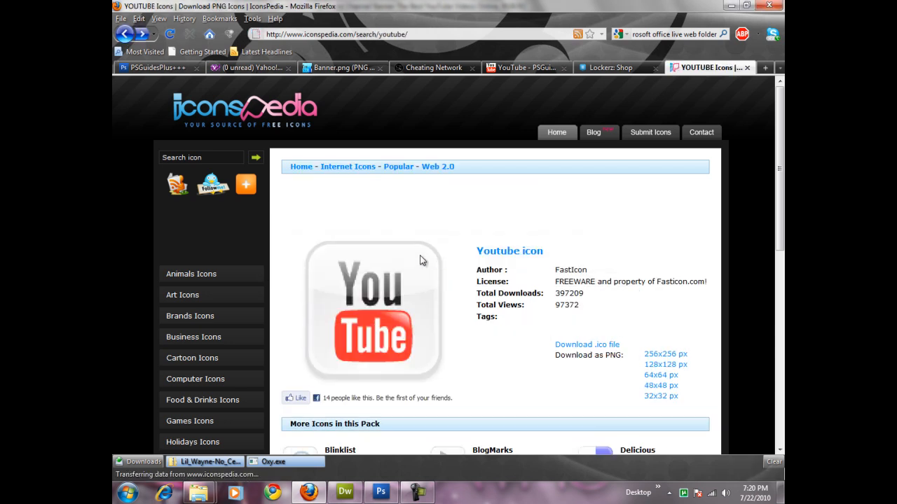
{"action": "left_click", "coordinate": [360, 271]}
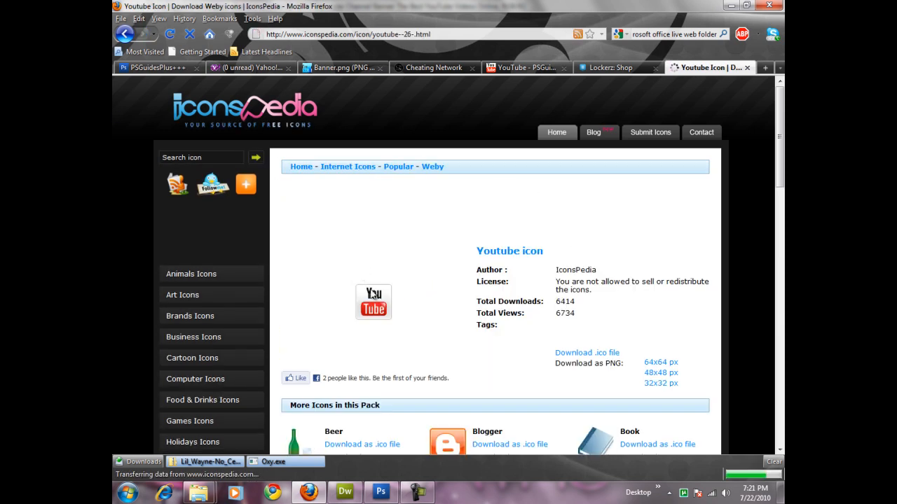
{"action": "scroll", "coordinate": [573, 348], "scroll_direction": "down", "scroll_amount": 1}
{"action": "left_click", "coordinate": [659, 320]}
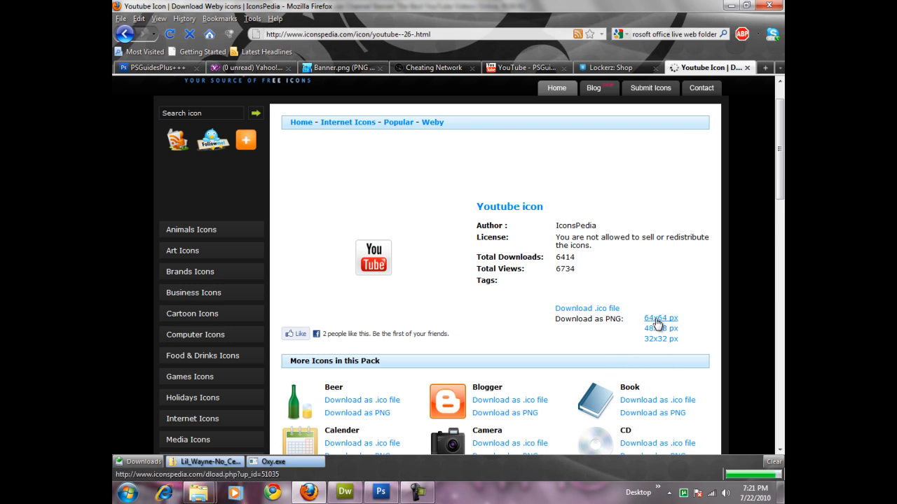
{"action": "scroll", "coordinate": [658, 323], "scroll_direction": "down", "scroll_amount": 5}
{"action": "scroll", "coordinate": [658, 323], "scroll_direction": "up", "scroll_amount": 6}
{"action": "left_click", "coordinate": [125, 34]}
{"action": "left_click", "coordinate": [423, 259]}
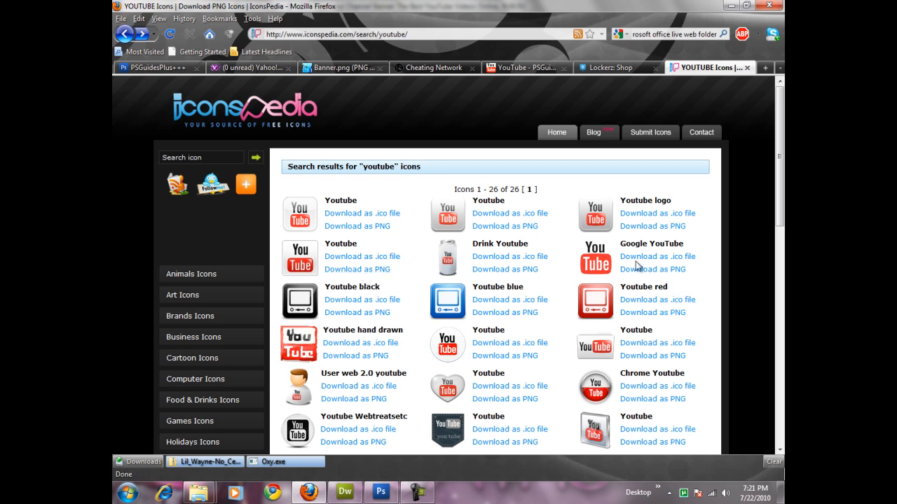
{"action": "left_click", "coordinate": [648, 226]}
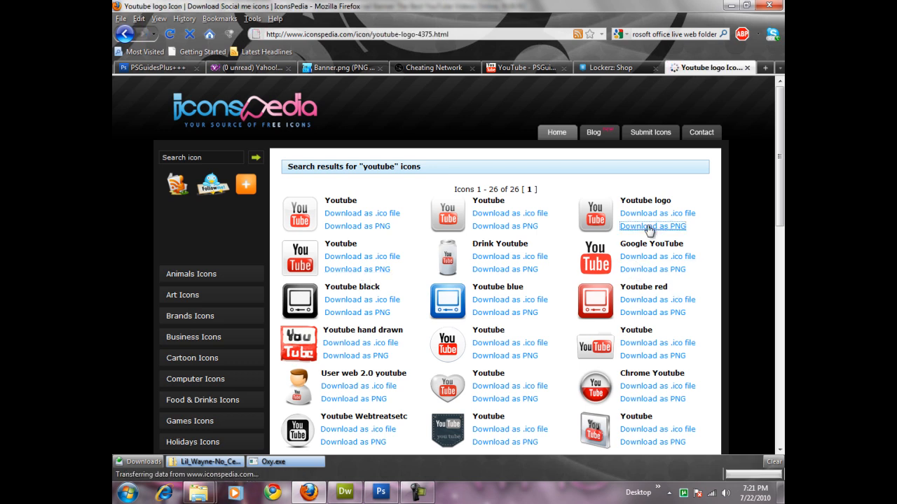
{"action": "left_click", "coordinate": [124, 34]}
{"action": "left_click", "coordinate": [425, 260]}
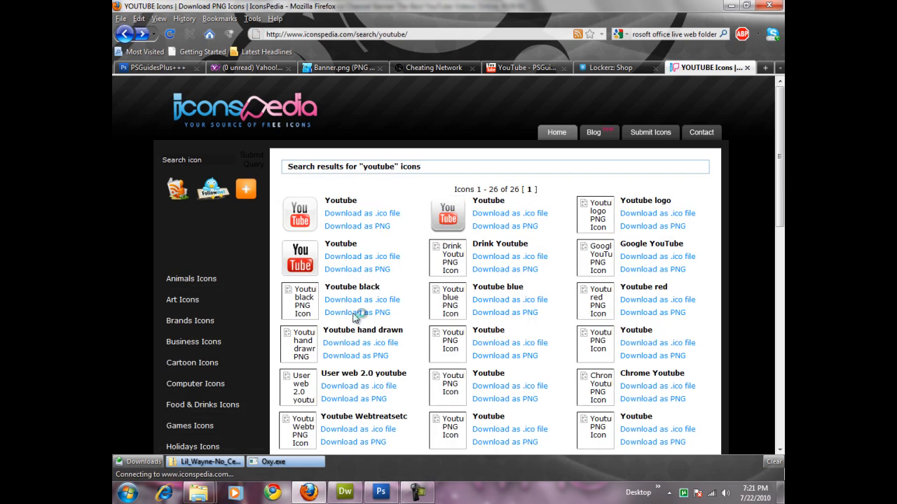
- Save the 64x64 px PNG of the Aquaticus Social Youtube icon to disk
{"action": "left_click", "coordinate": [504, 228]}
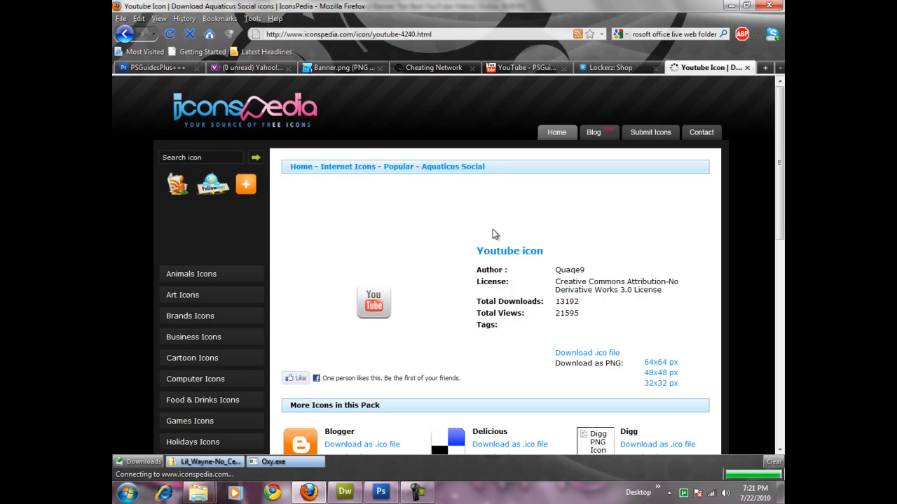
{"action": "left_click", "coordinate": [658, 363]}
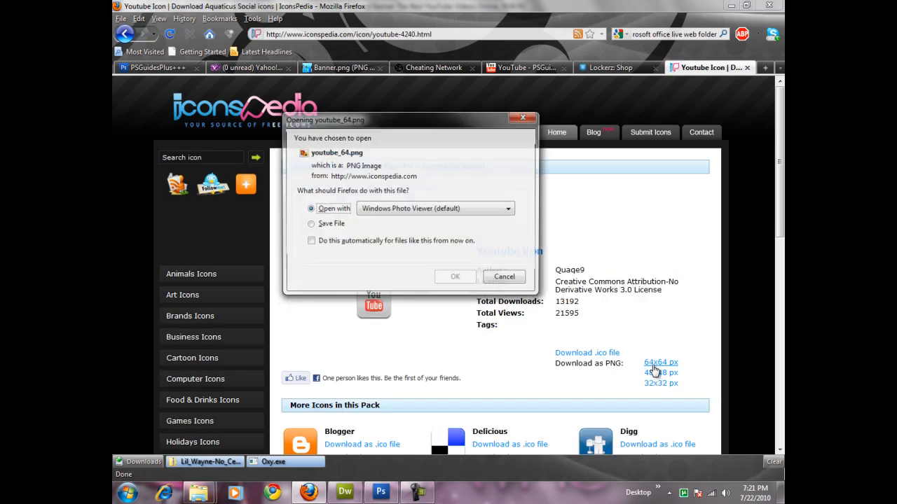
{"action": "left_click", "coordinate": [331, 224]}
{"action": "left_click", "coordinate": [456, 278]}
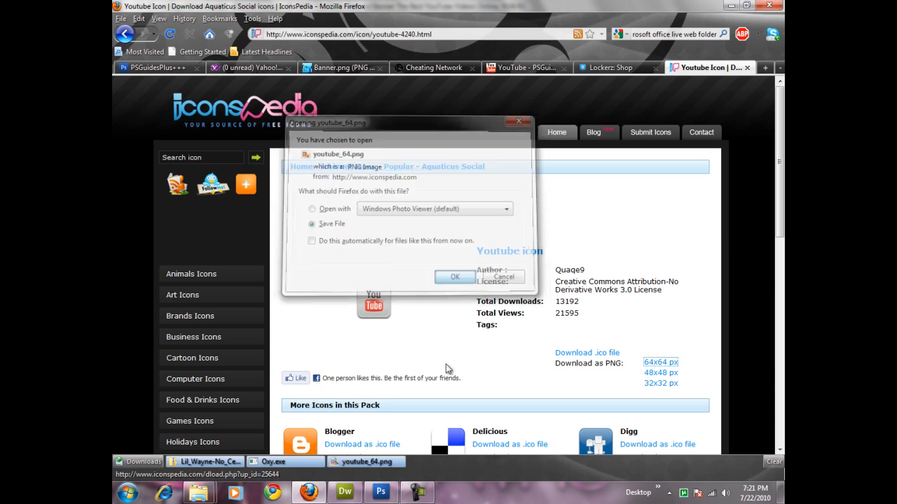
- Show the folder containing the downloaded youtube_64.png and open the file in Photoshop
{"action": "right_click", "coordinate": [376, 462]}
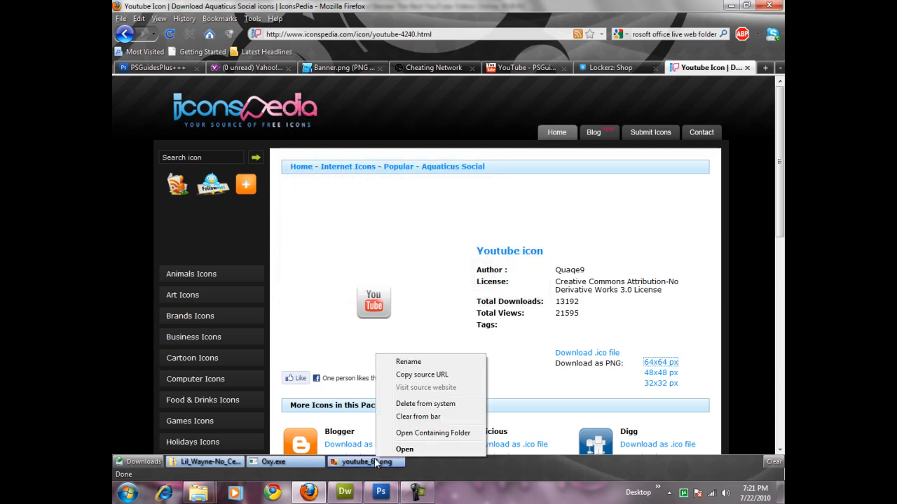
{"action": "left_click", "coordinate": [411, 434]}
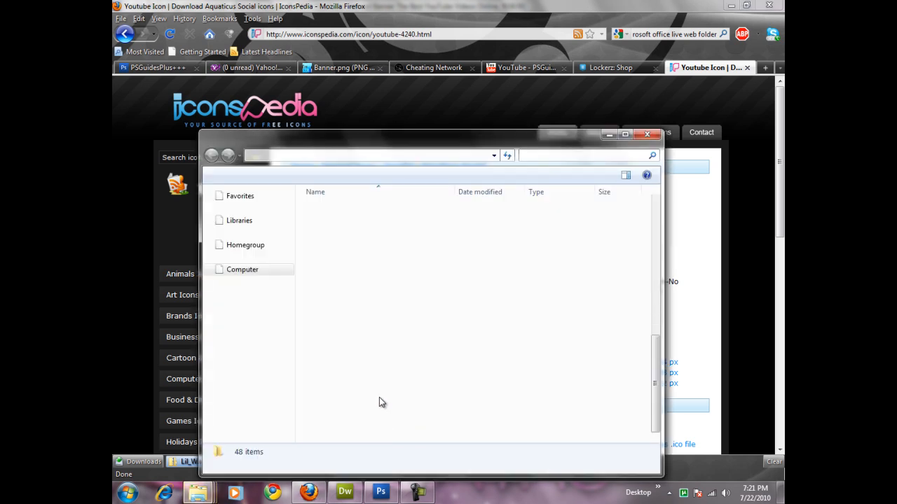
{"action": "left_click_drag", "start_coordinate": [343, 440], "coordinate": [476, 311]}
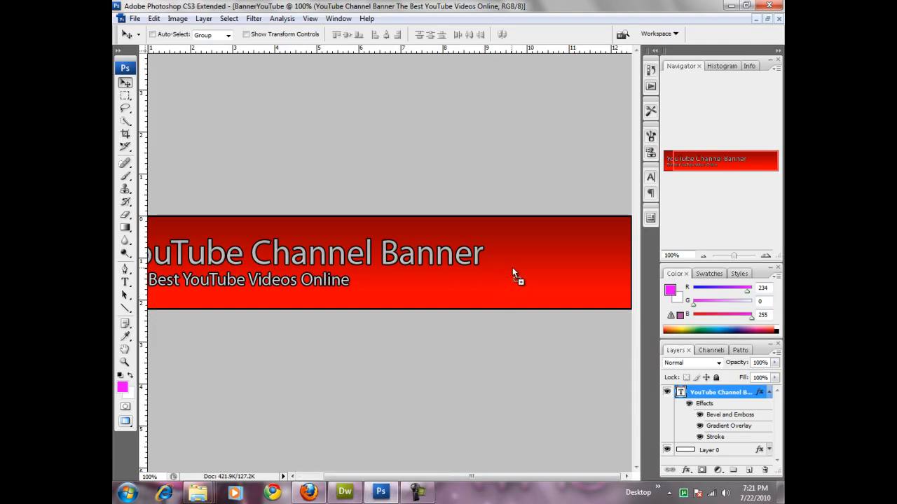
{"action": "left_click_drag", "start_coordinate": [510, 272], "coordinate": [511, 272]}
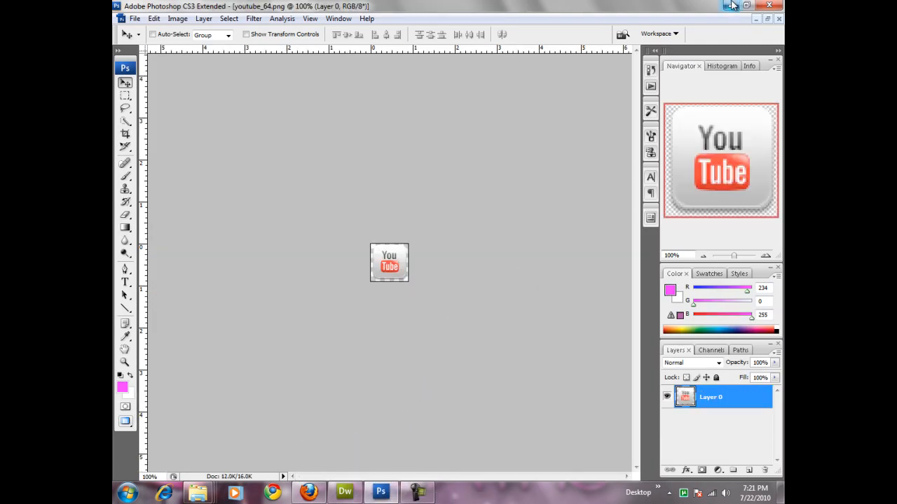
- Float the document windows, copy the YouTube icon into the BannerYouTube document and place it to the right of the title
{"action": "left_click", "coordinate": [768, 19]}
{"action": "left_click_drag", "start_coordinate": [187, 70], "coordinate": [396, 285]}
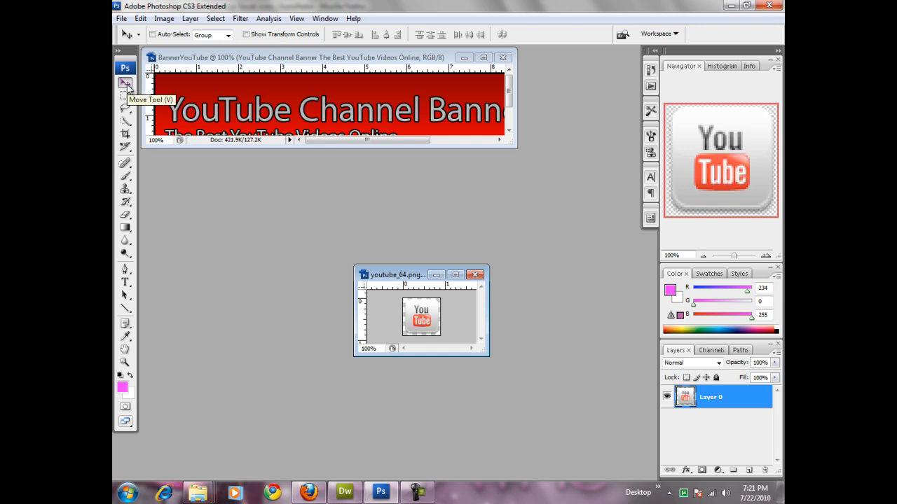
{"action": "left_click_drag", "start_coordinate": [419, 320], "coordinate": [378, 115]}
{"action": "left_click", "coordinate": [484, 57]}
{"action": "left_click_drag", "start_coordinate": [370, 258], "coordinate": [553, 287]}
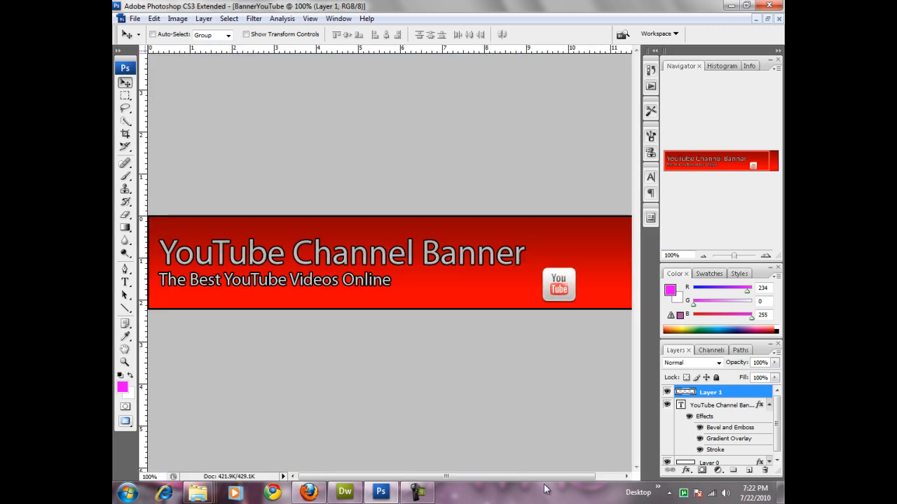
- Rotate the YouTube icon about -24.6 degrees and move it partly past the banner's lower edge, right of the title
{"action": "left_click_drag", "start_coordinate": [551, 478], "coordinate": [580, 478]}
{"action": "left_click_drag", "start_coordinate": [508, 285], "coordinate": [527, 274]}
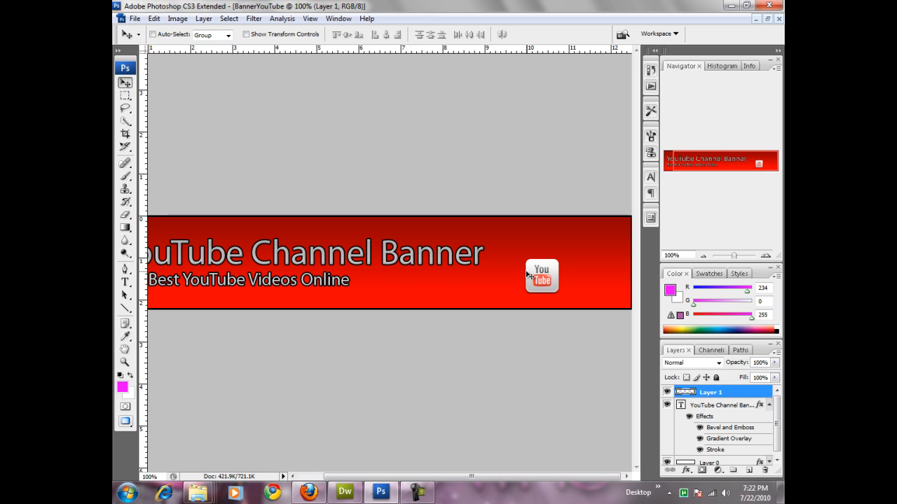
{"action": "key", "text": "ctrl+t"}
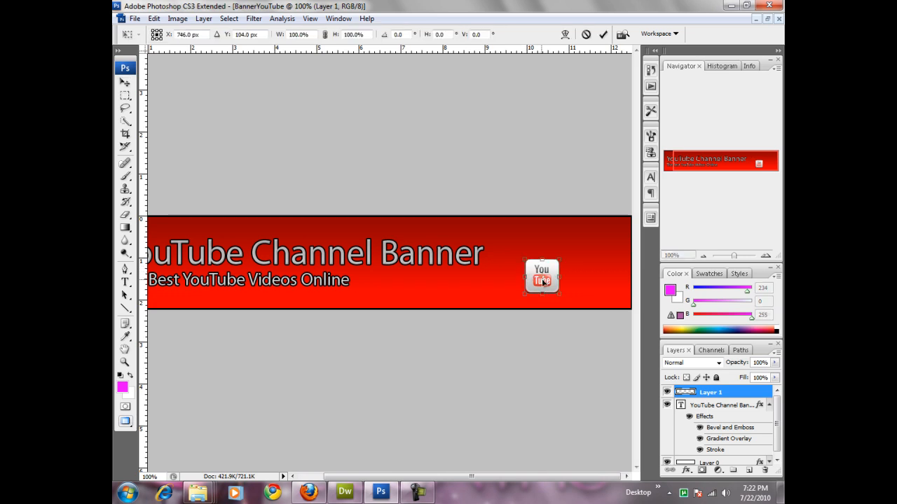
{"action": "left_click_drag", "start_coordinate": [567, 298], "coordinate": [587, 289]}
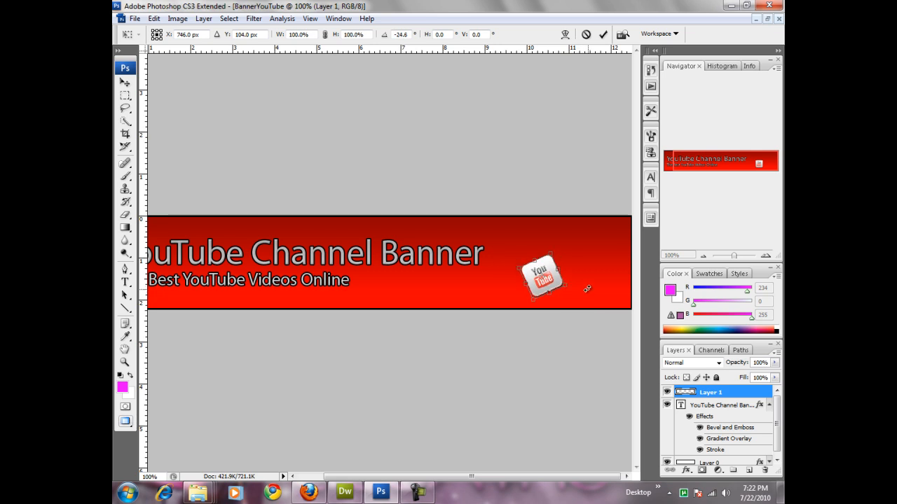
{"action": "left_click", "coordinate": [602, 35]}
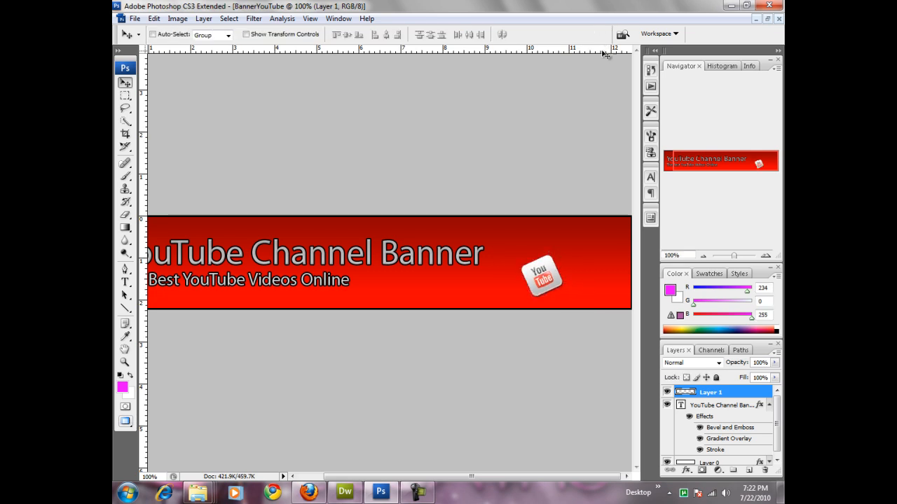
{"action": "left_click_drag", "start_coordinate": [547, 283], "coordinate": [540, 301]}
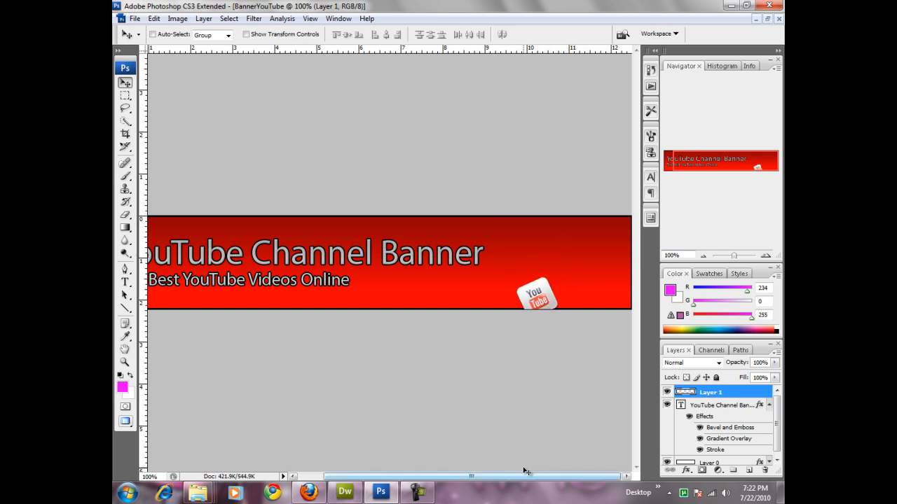
- Switch to Firefox, return to the youtube icon search results and save the 64x64 px PNG of the Weby Youtube icon
{"action": "left_click", "coordinate": [309, 493]}
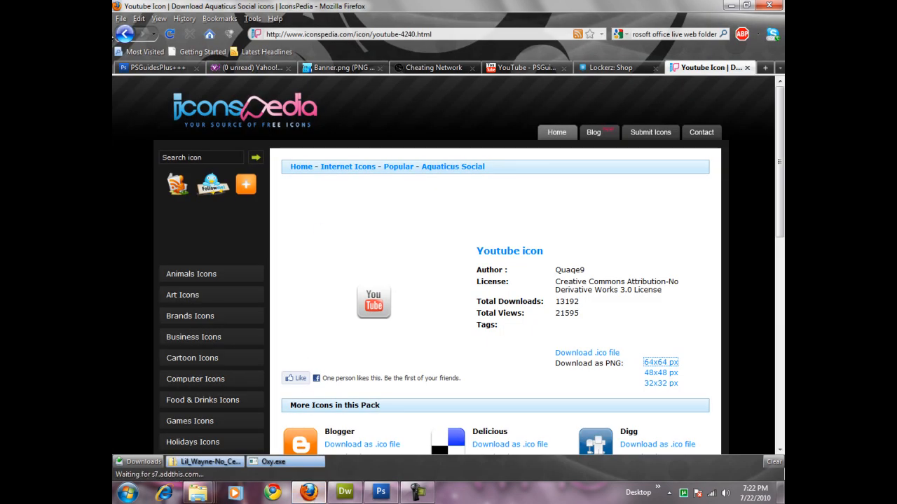
{"action": "left_click", "coordinate": [124, 35]}
{"action": "left_click", "coordinate": [407, 259]}
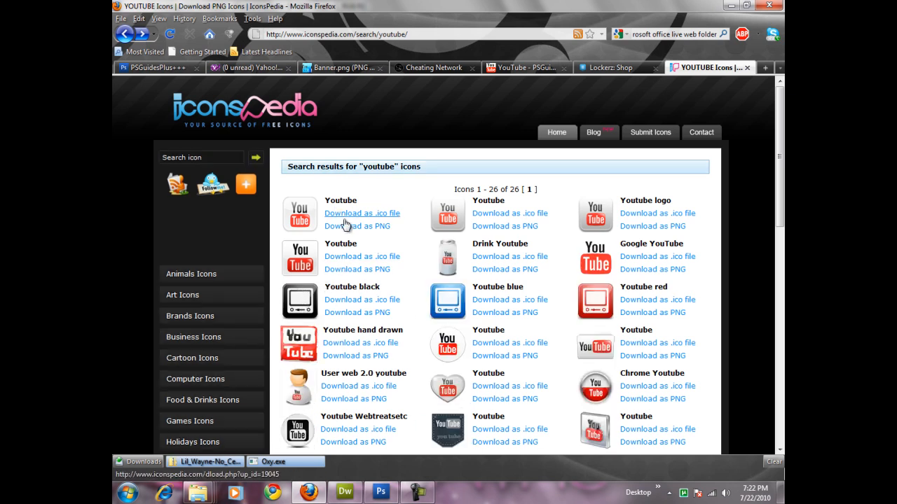
{"action": "left_click", "coordinate": [357, 271]}
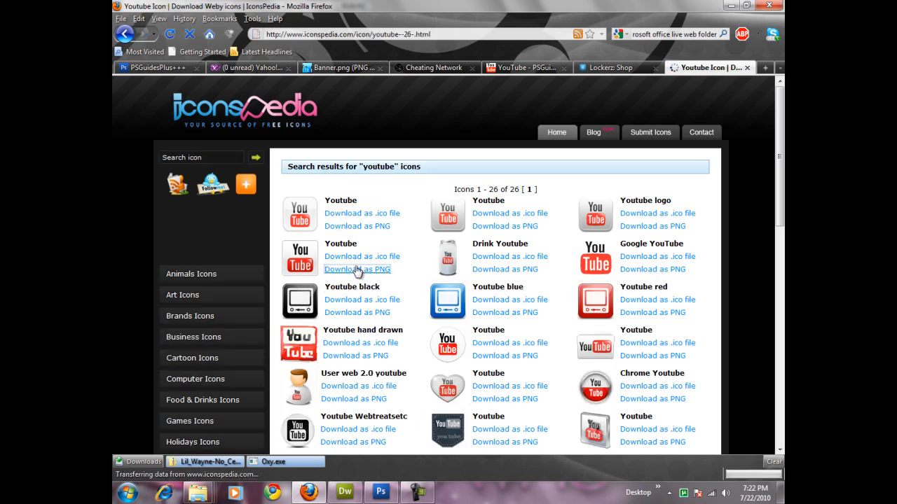
{"action": "left_click", "coordinate": [652, 365]}
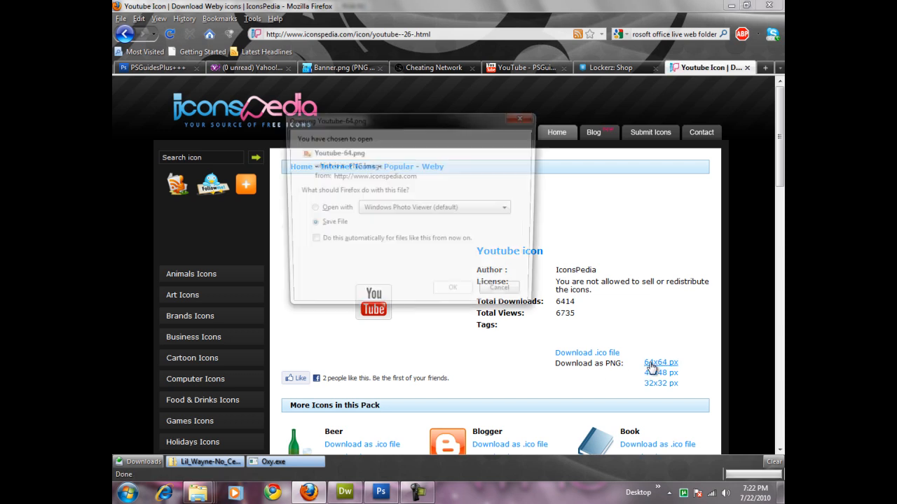
{"action": "left_click", "coordinate": [458, 279]}
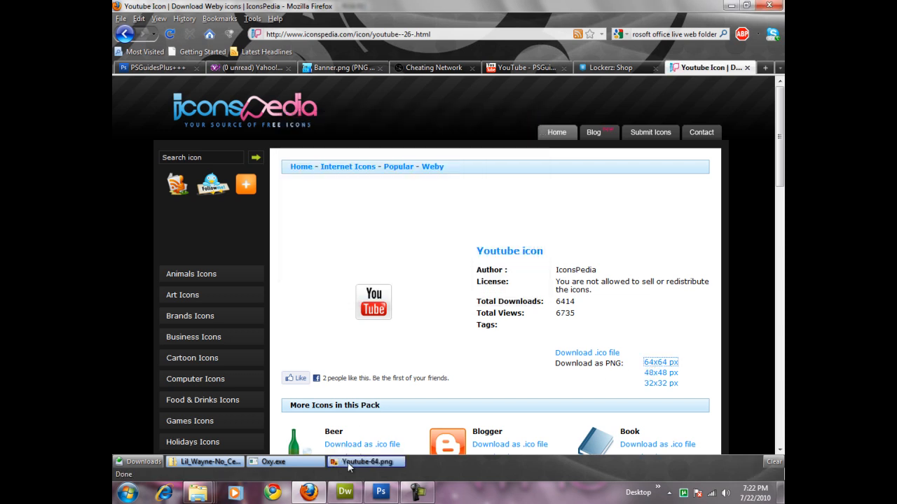
- Show the folder containing the downloaded Youtube-64.png and open that file in Photoshop
{"action": "right_click", "coordinate": [350, 461]}
{"action": "left_click", "coordinate": [423, 439]}
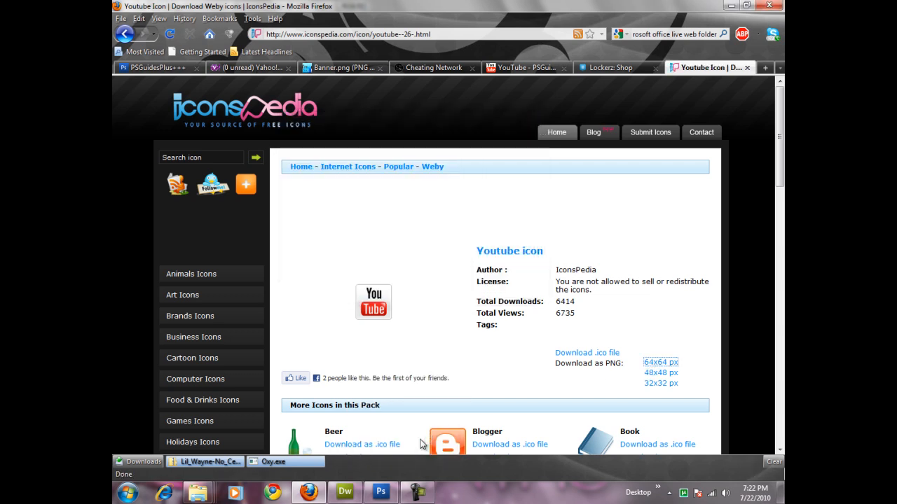
{"action": "left_click_drag", "start_coordinate": [344, 437], "coordinate": [453, 342]}
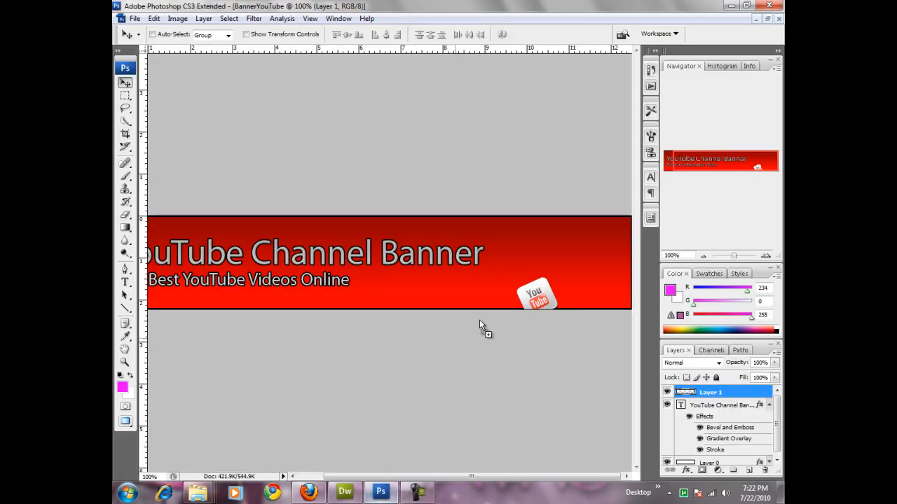
{"action": "left_click_drag", "start_coordinate": [529, 259], "coordinate": [530, 259]}
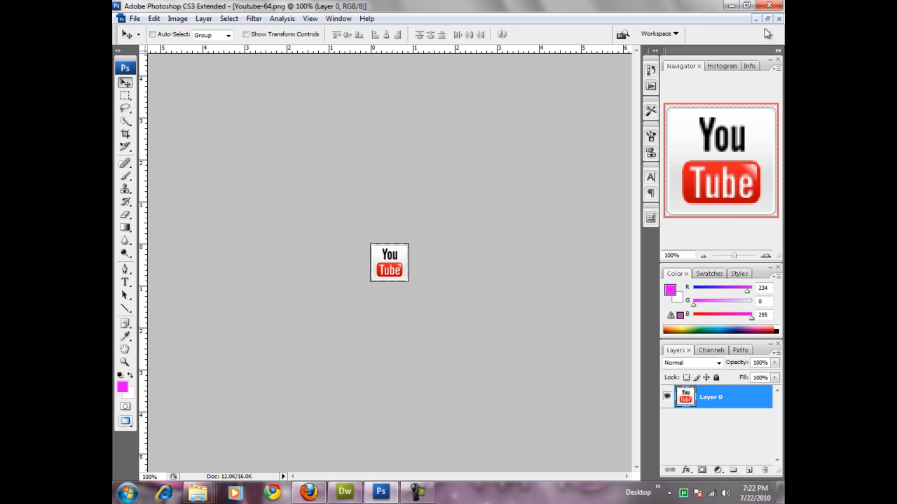
- Float the document windows and copy the Youtube-64.png icon into BannerYouTube, right of the title and above the tilted icon
{"action": "left_click", "coordinate": [767, 24]}
{"action": "left_click_drag", "start_coordinate": [220, 102], "coordinate": [368, 94]}
{"action": "left_click", "coordinate": [484, 58]}
{"action": "left_click_drag", "start_coordinate": [380, 257], "coordinate": [561, 250]}
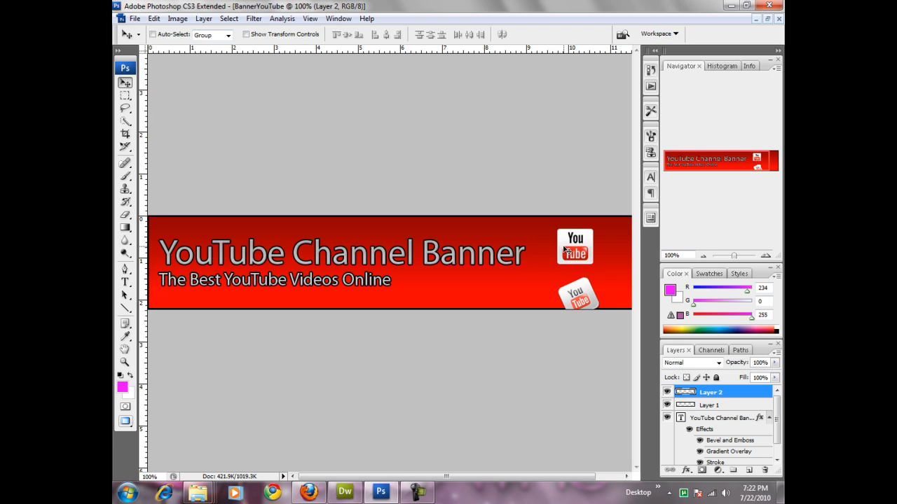
- Put the newly added upright YouTube icon into free transform
{"action": "key", "text": "ctrl+t"}
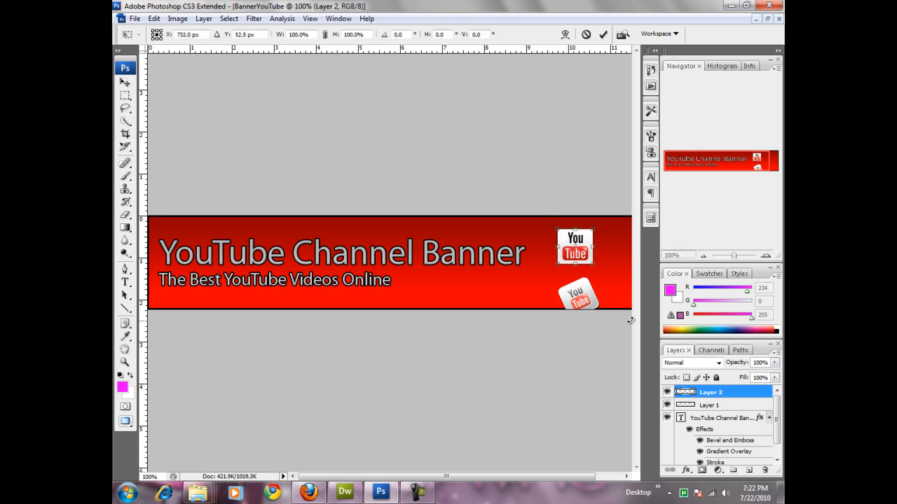